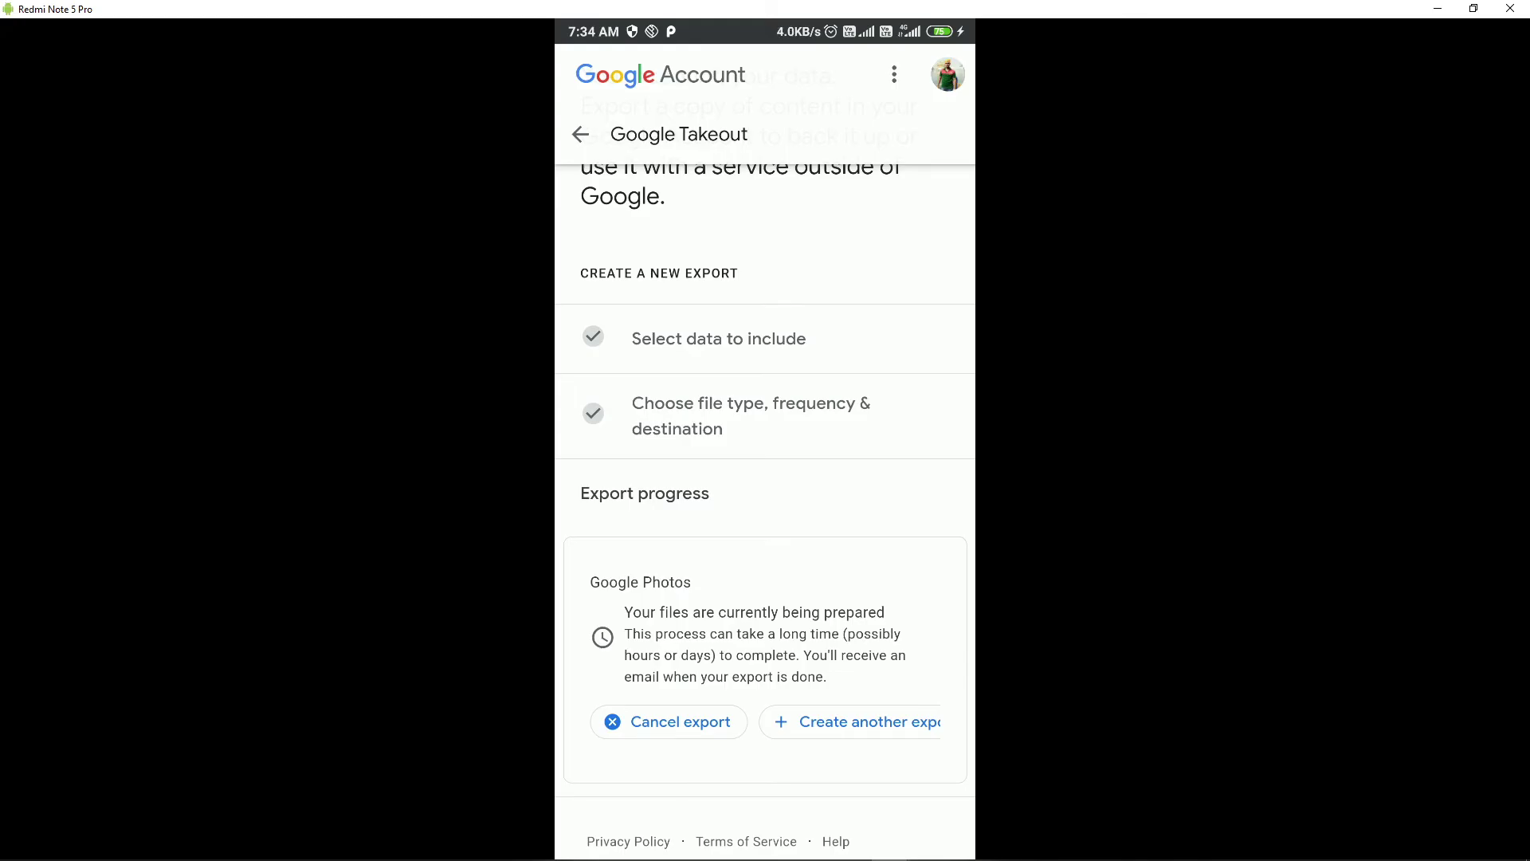
Close the scrcpy phone mirror window to show the Windows desktop
key(super+d)
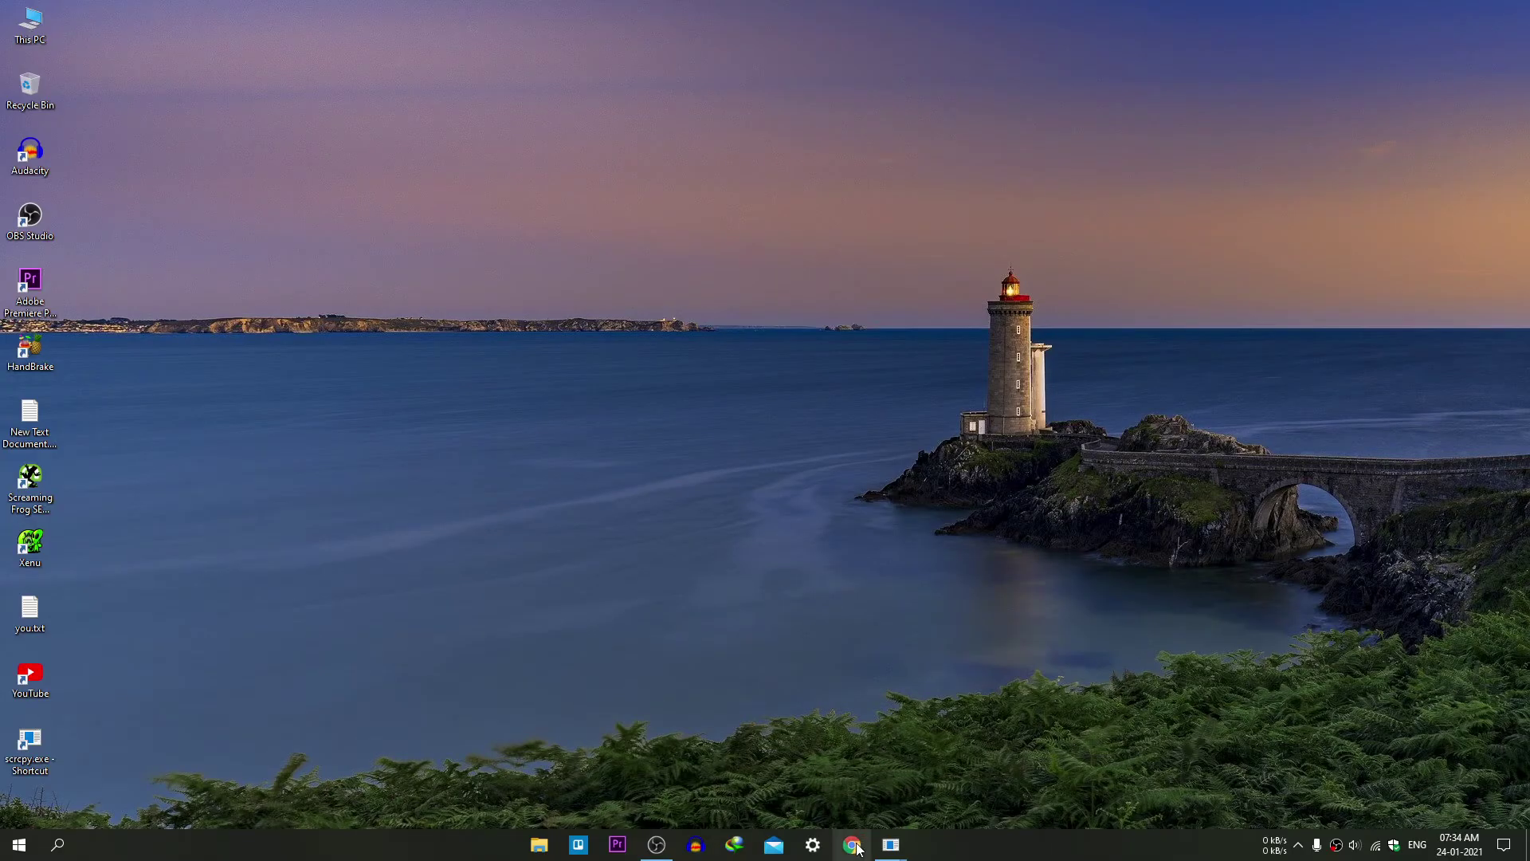
In a new Chrome incognito window, search 'google account sign in' and open the Google Accounts result
click(857, 849)
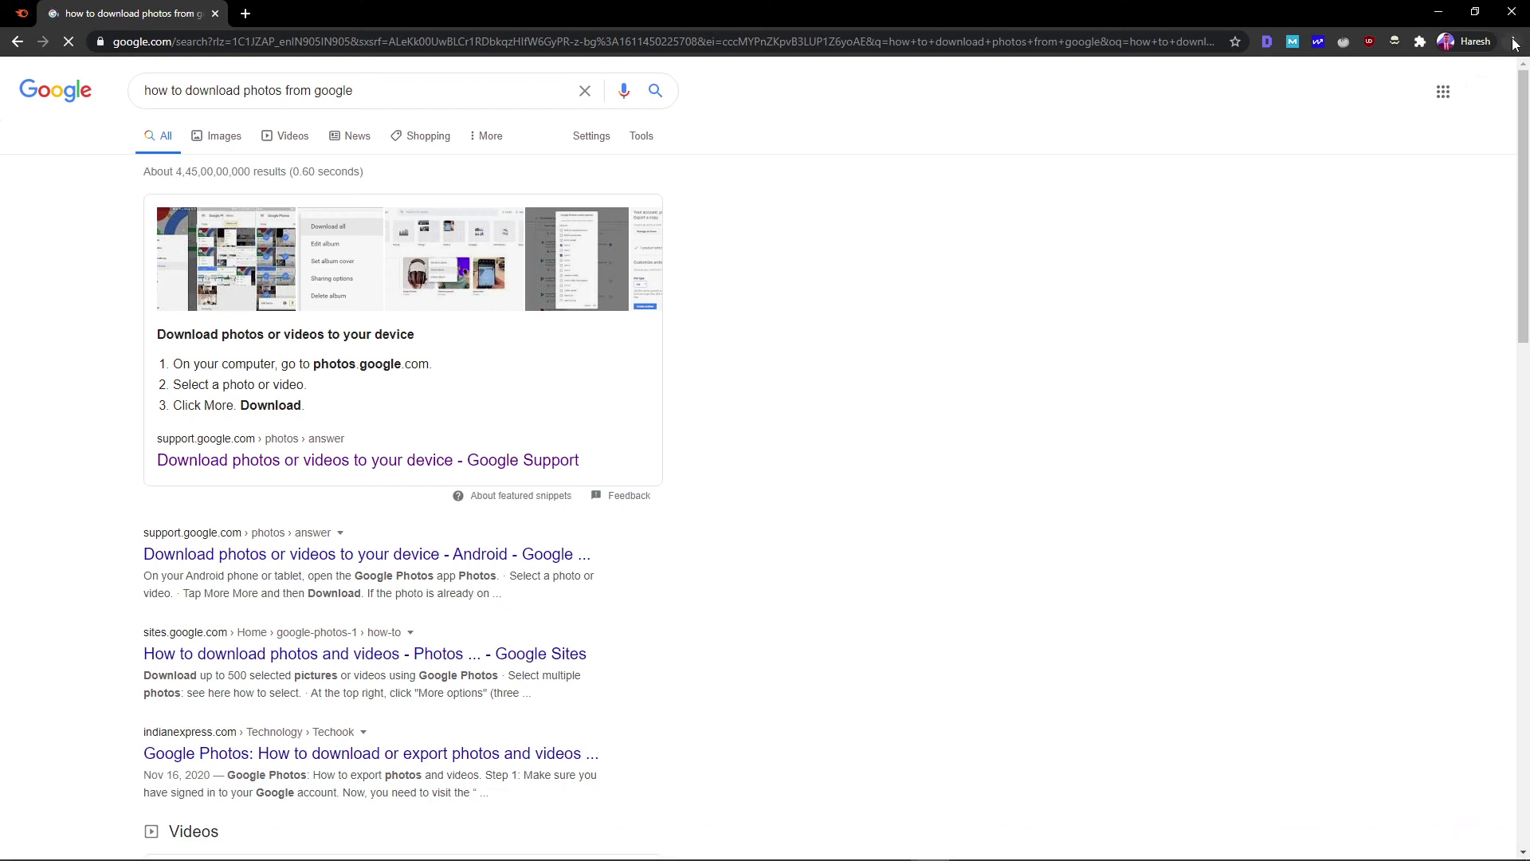
click(1513, 42)
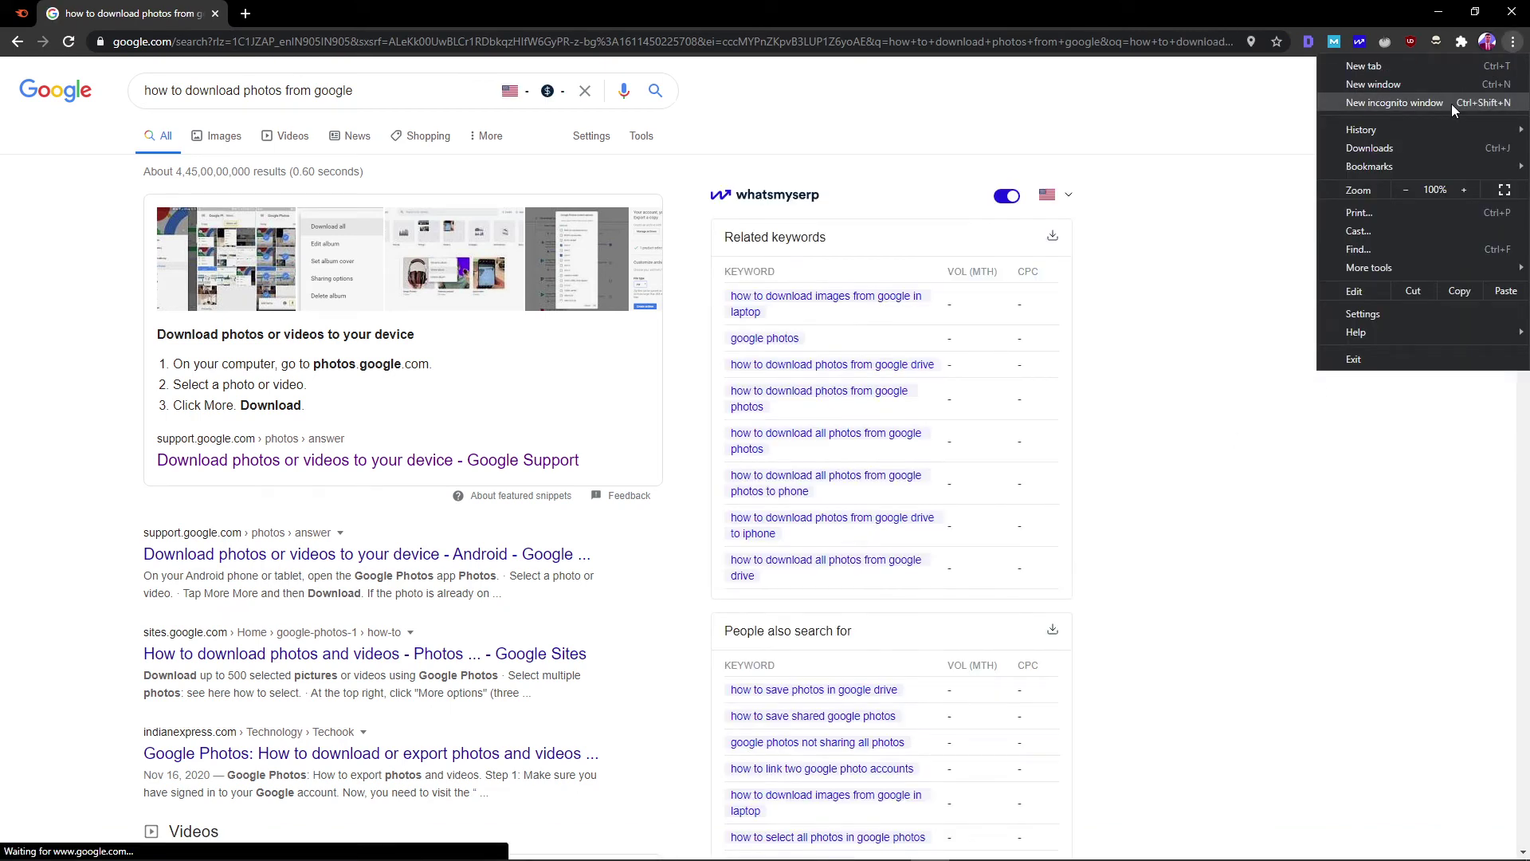
click(1451, 103)
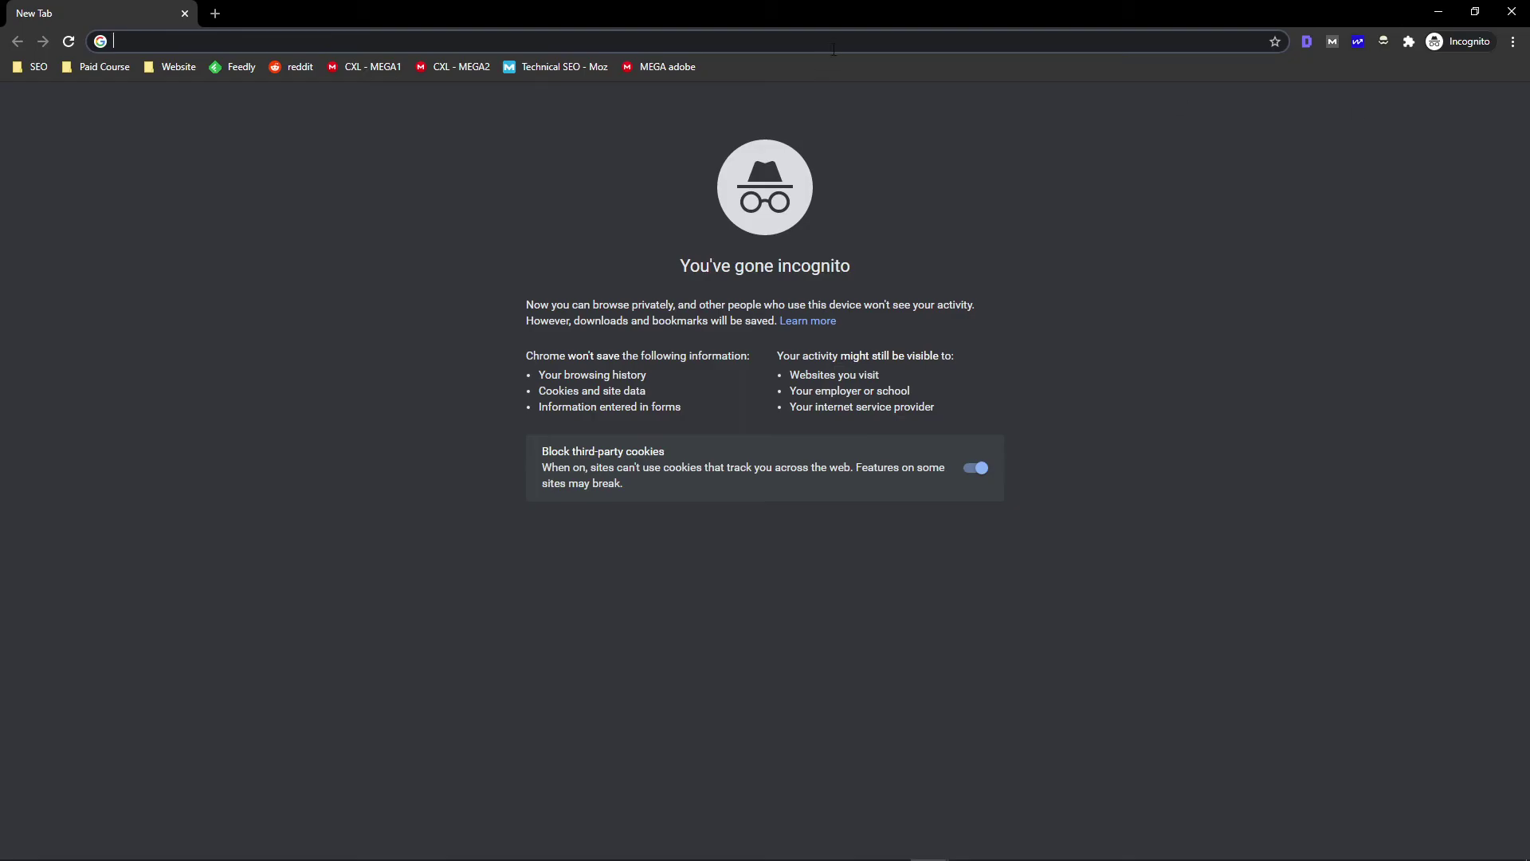
text(google)
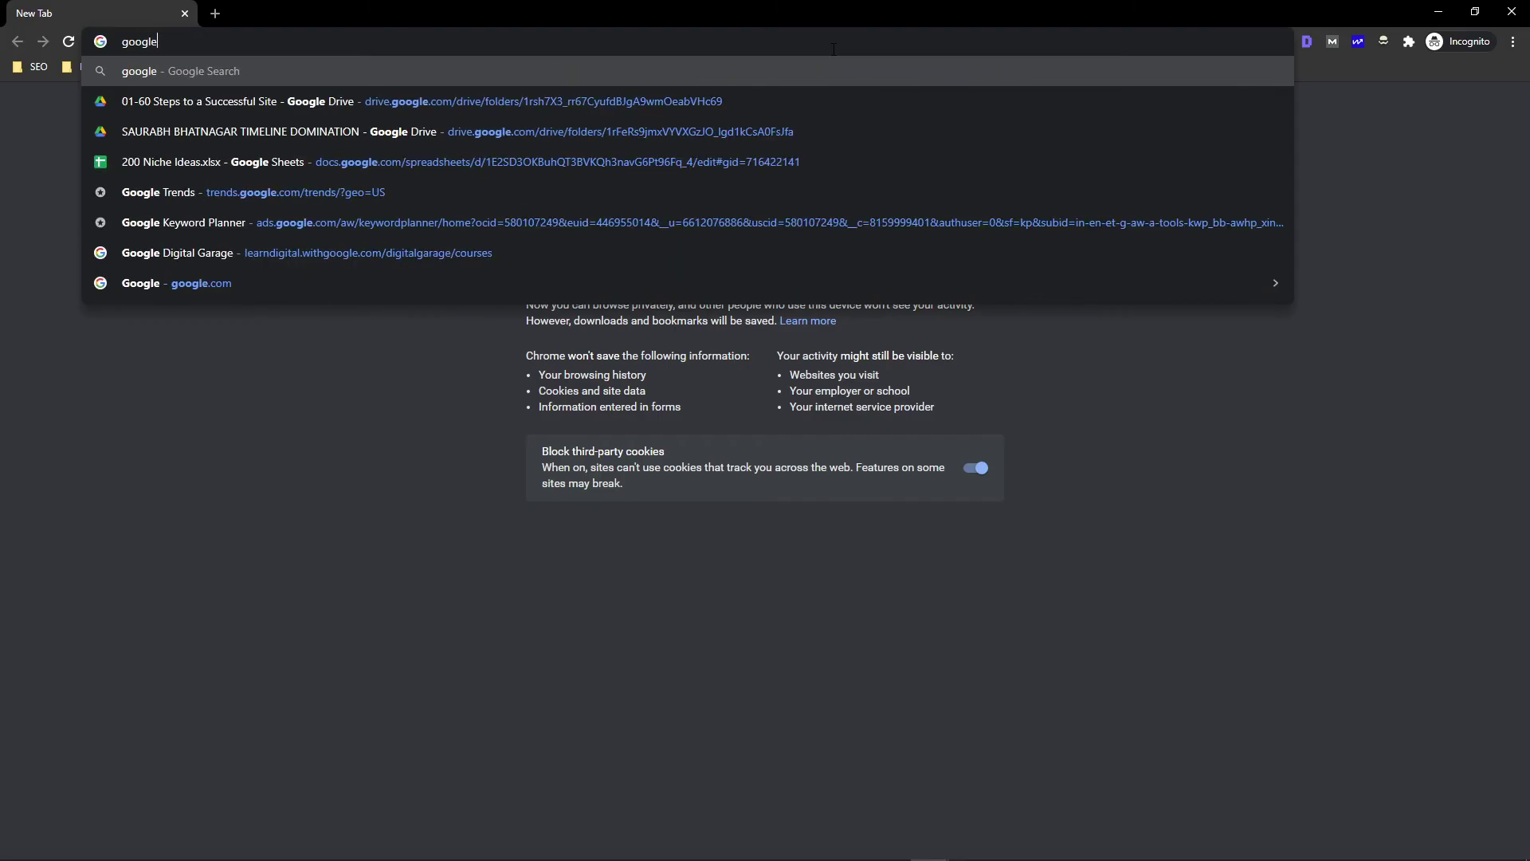
text( account)
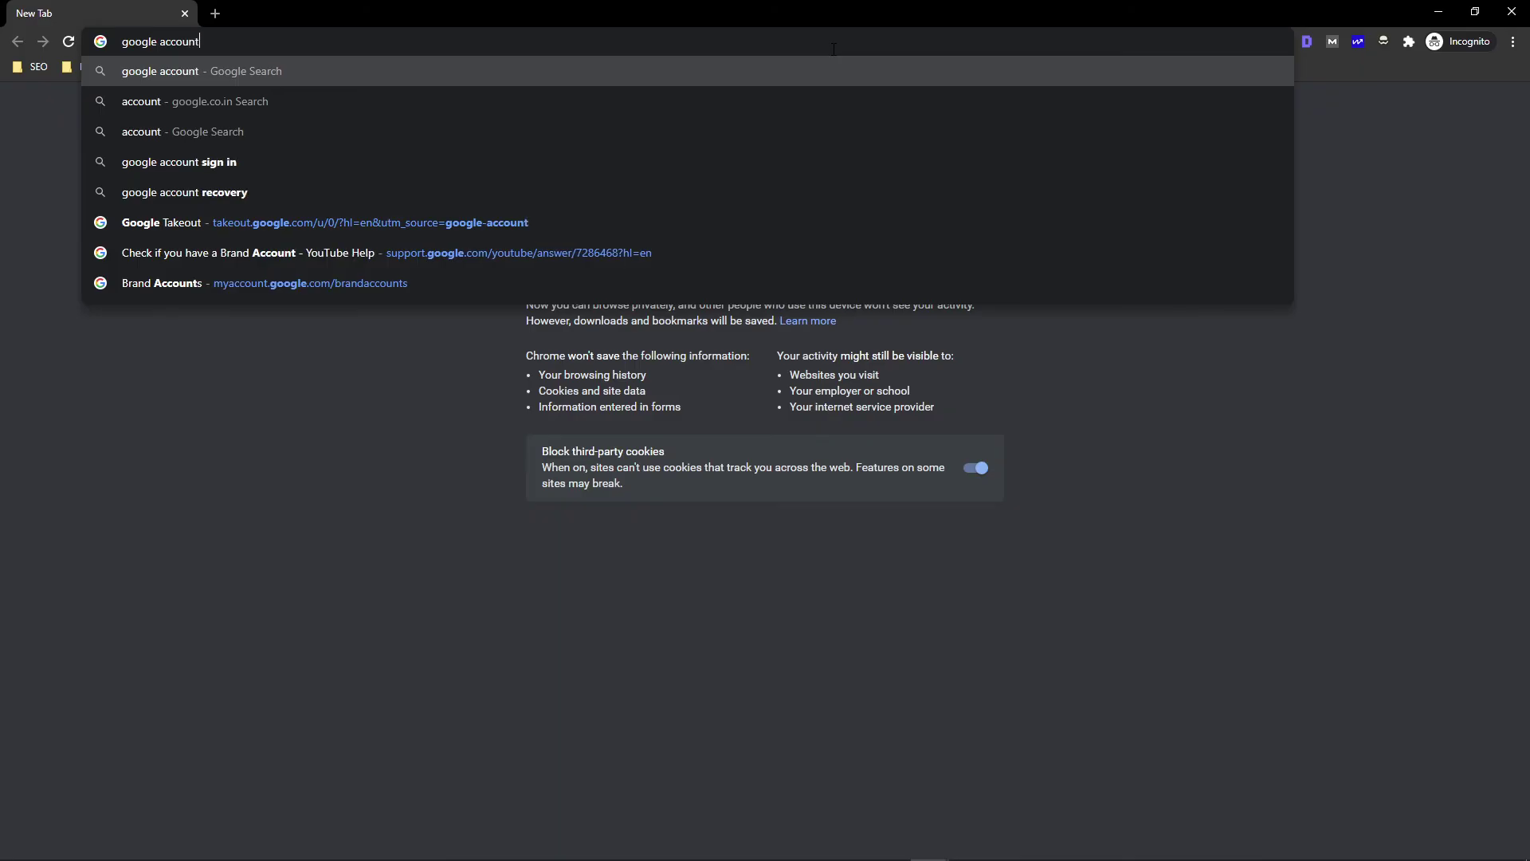
text( sign in)
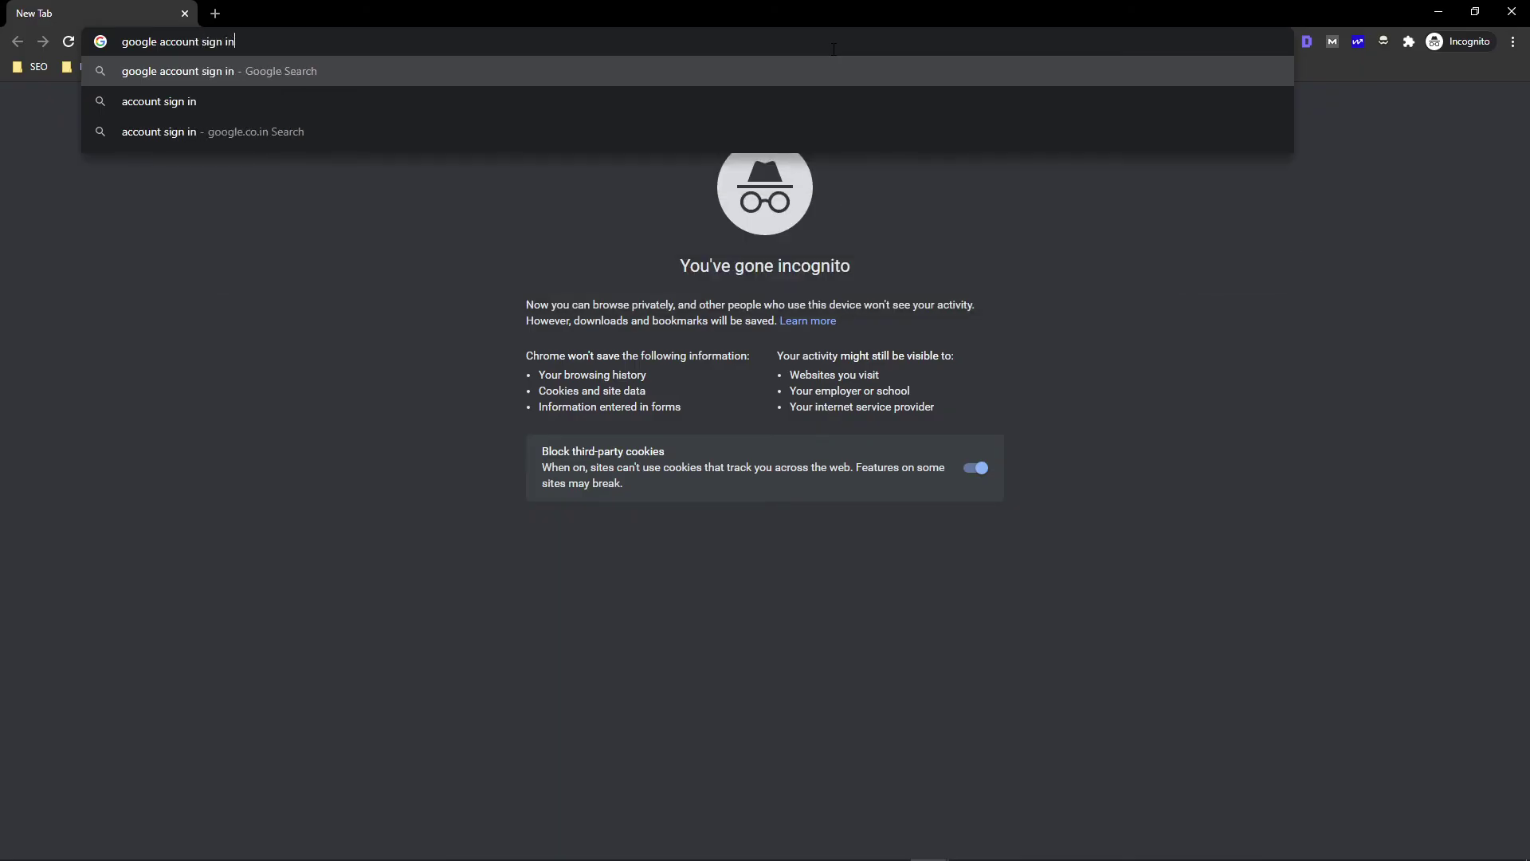
key(Return)
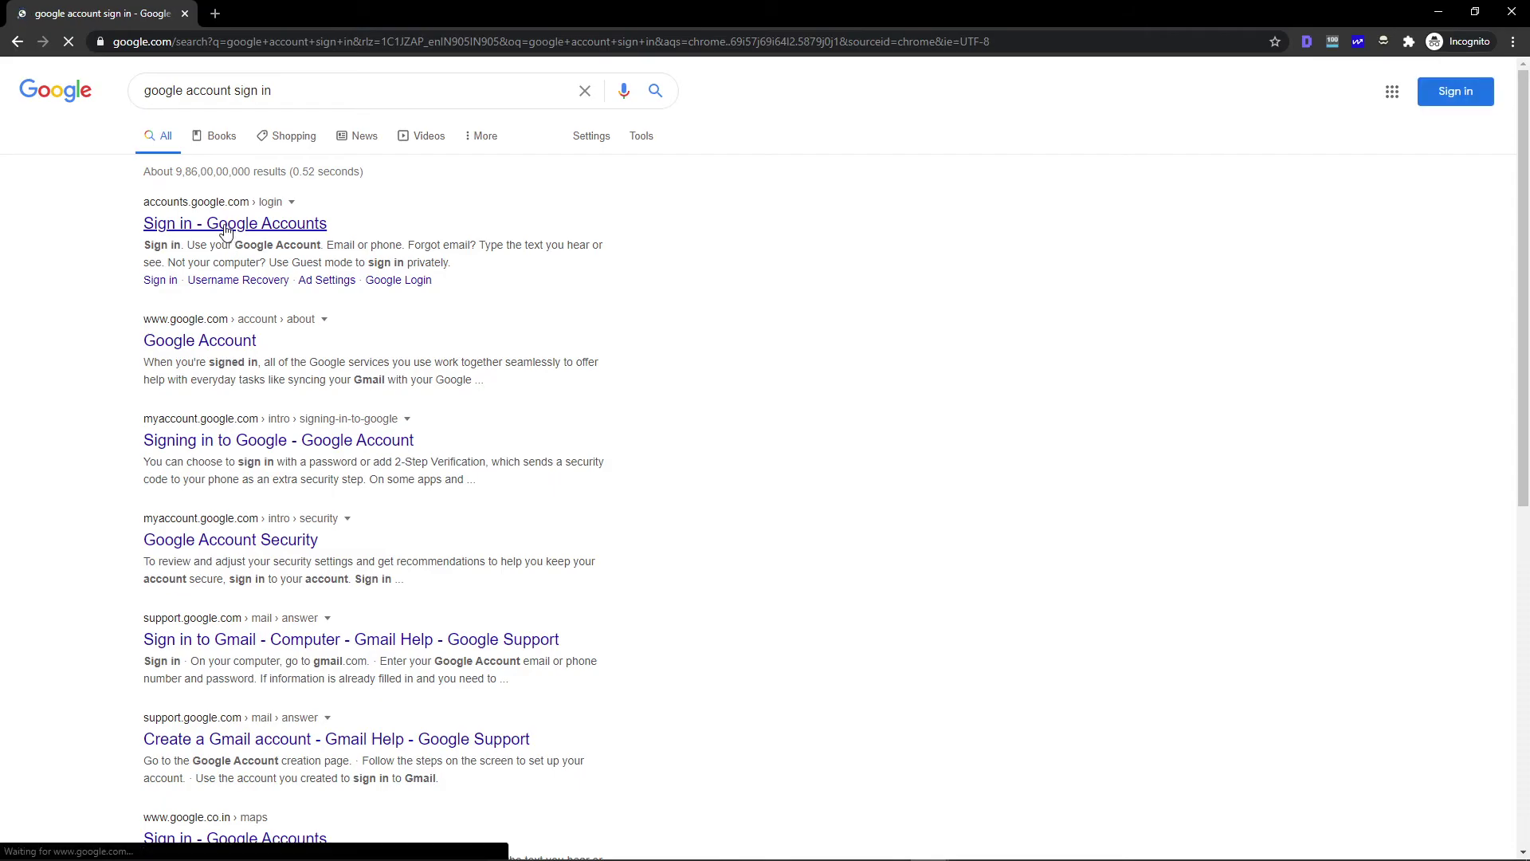
click(227, 230)
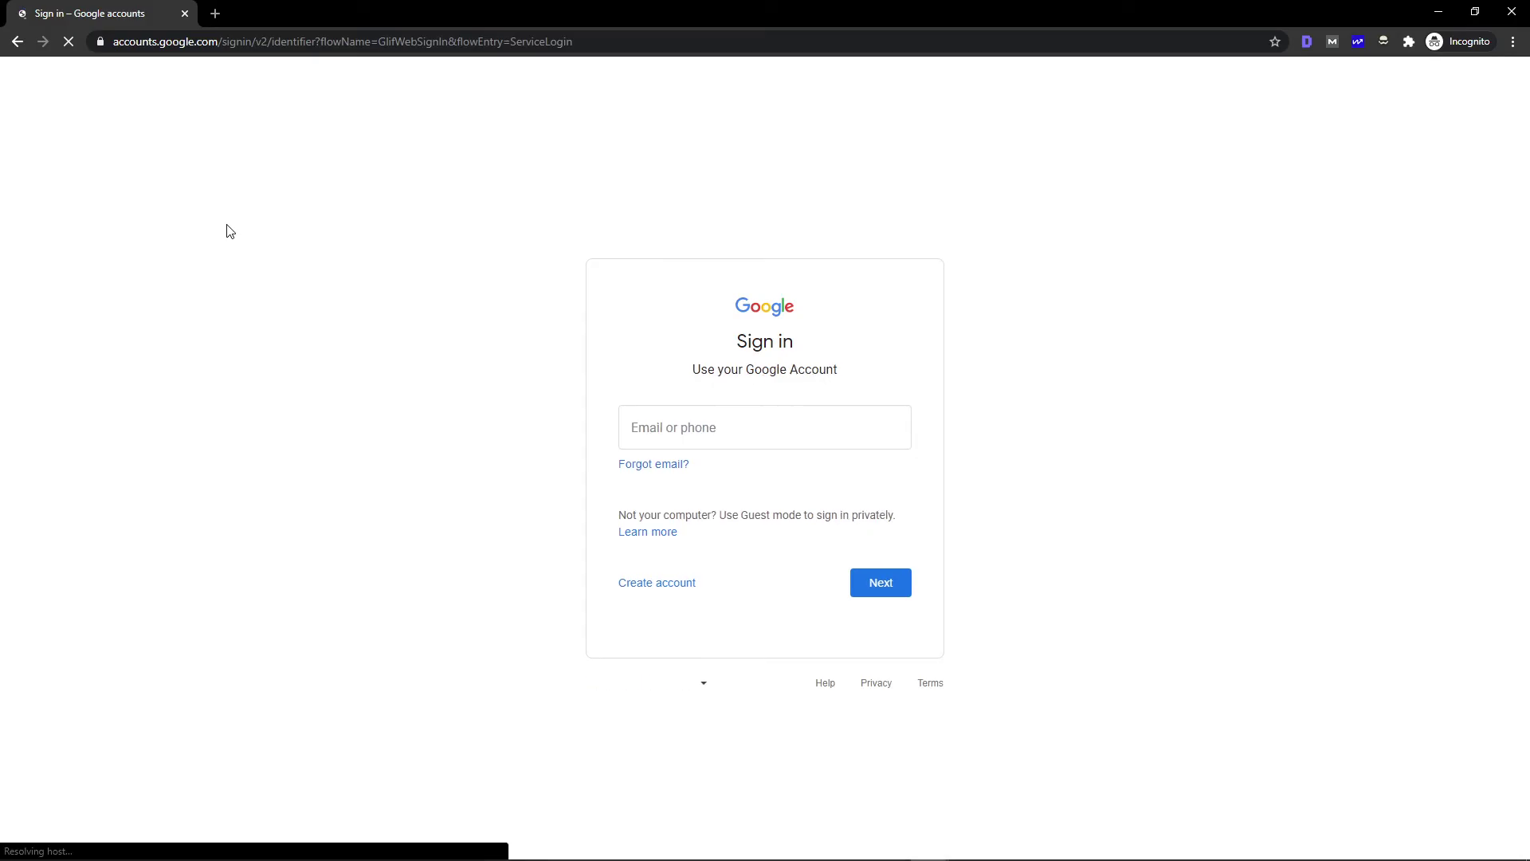
Sign in with the account's e-mail address and password
click(677, 424)
key(Return)
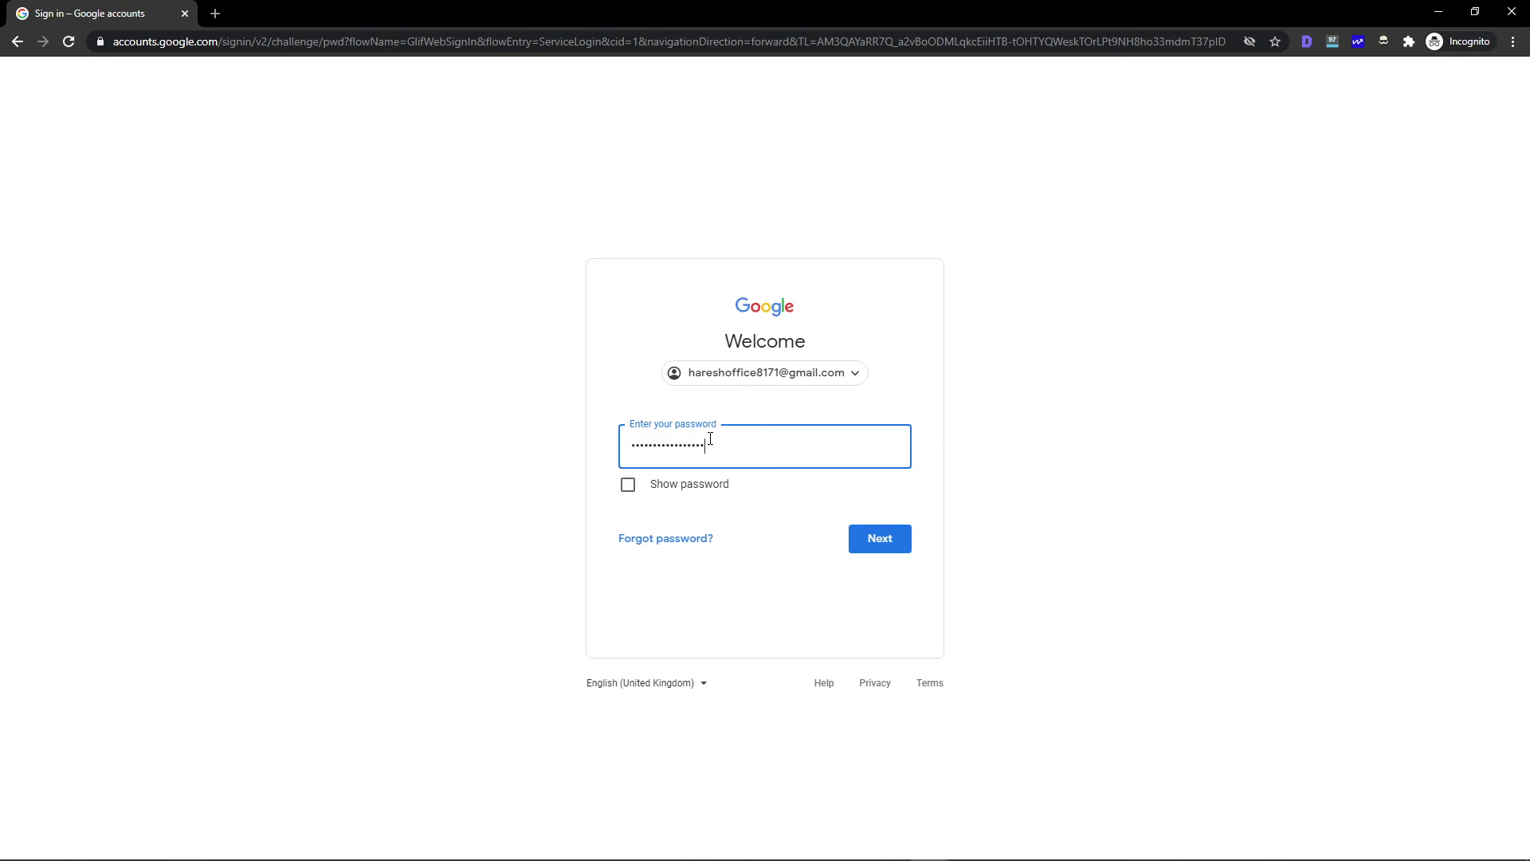
key(Return)
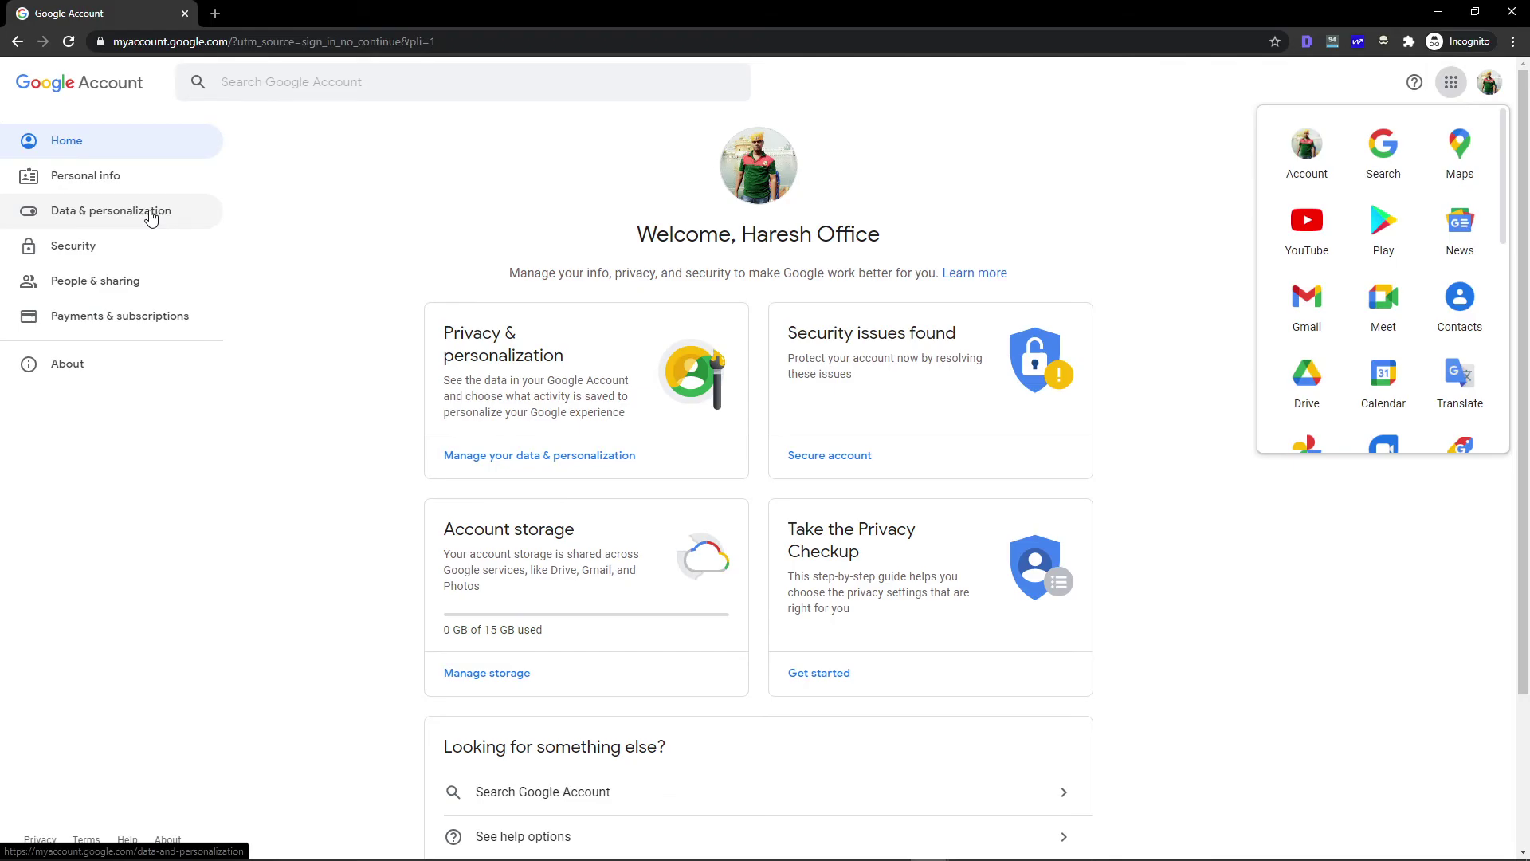
Under Data & personalization, open 'Download your data' to reach Google Takeout
click(150, 216)
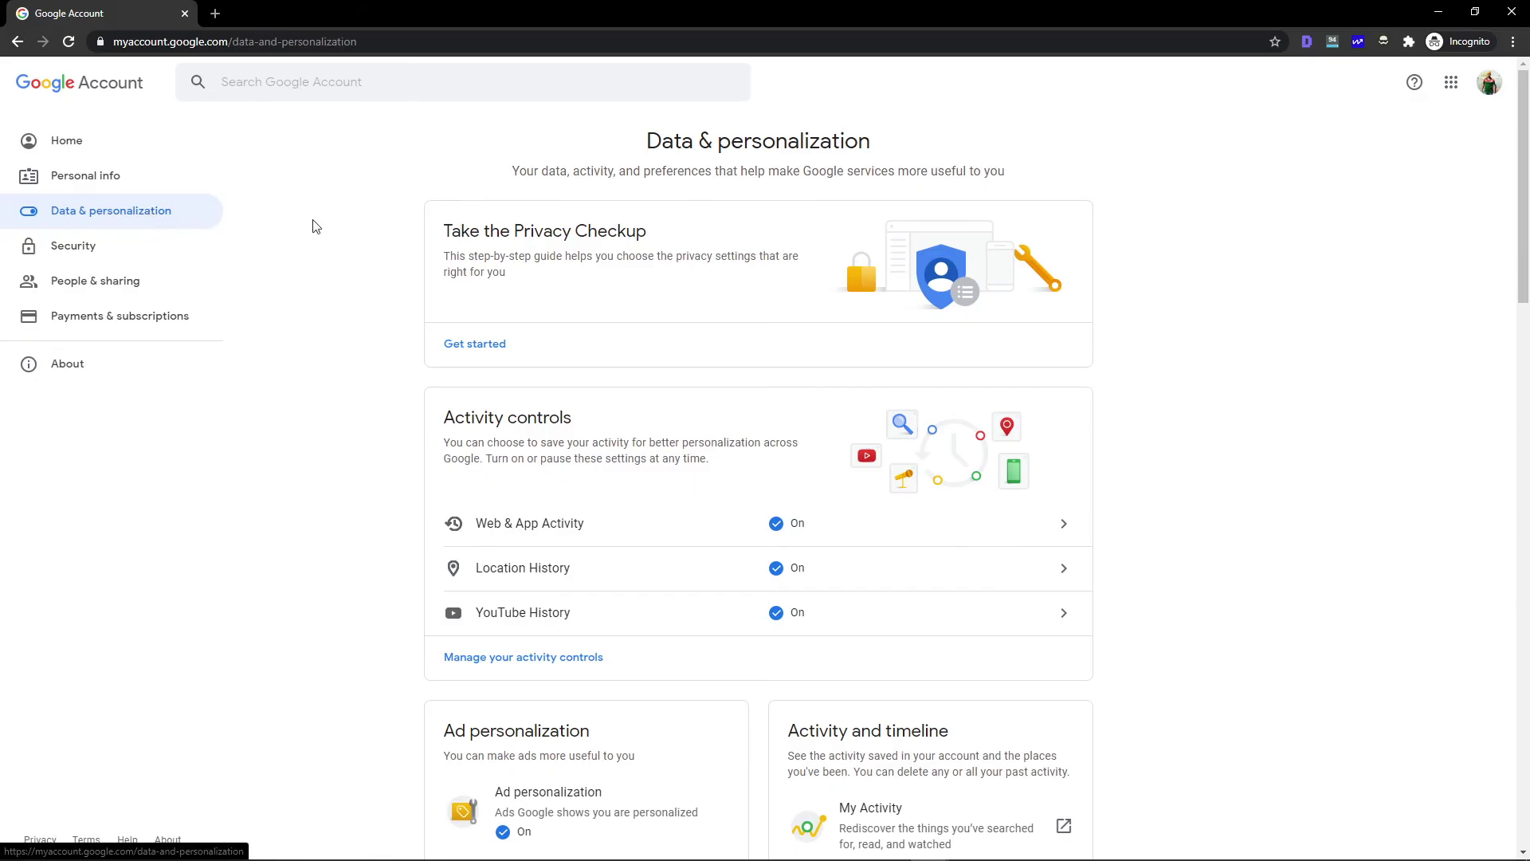
scroll(1493, 420, down, 10)
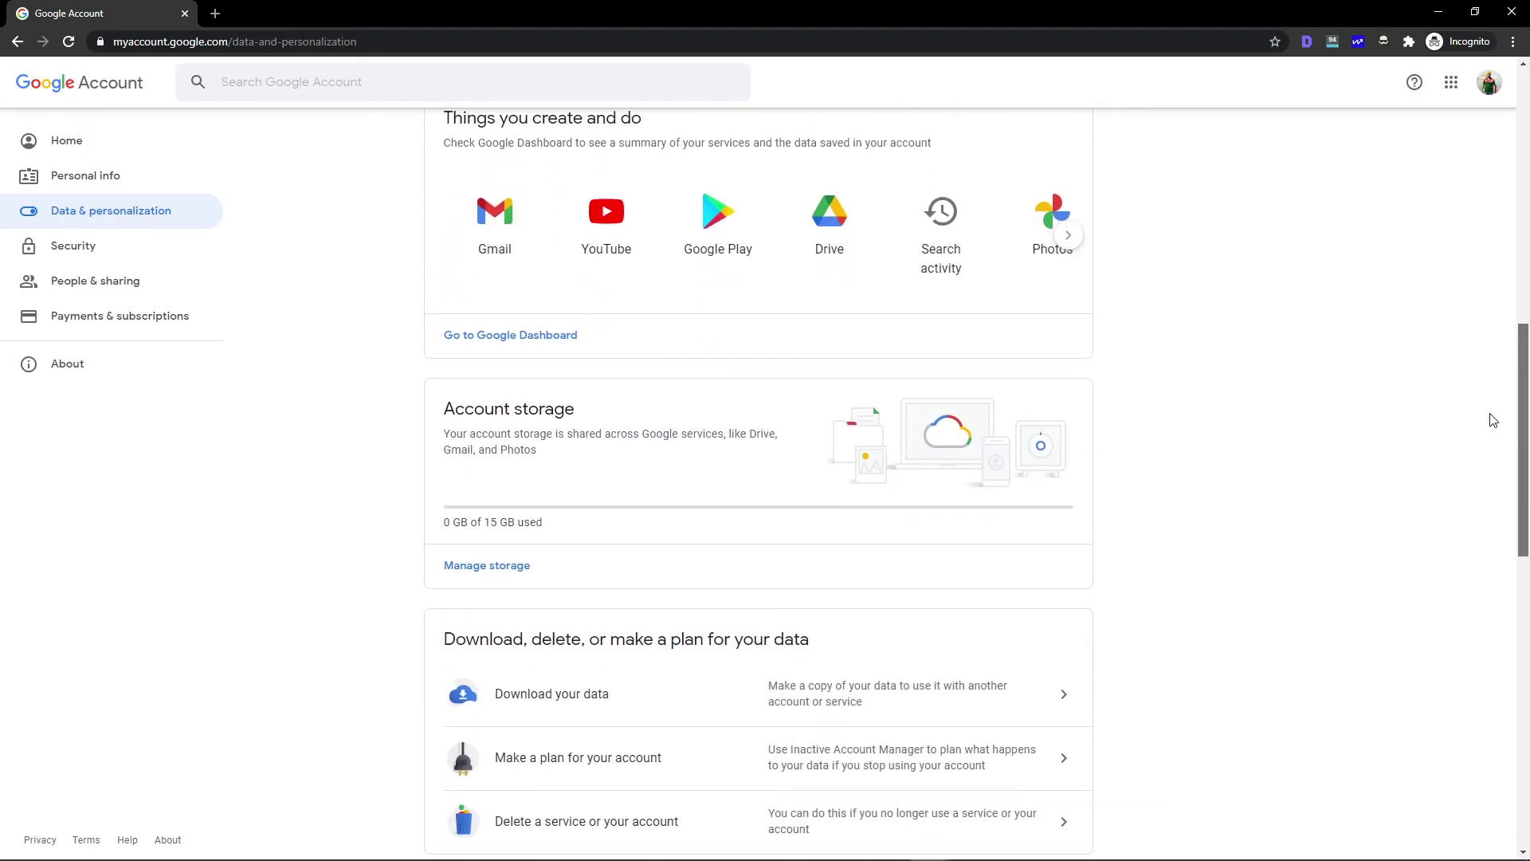
scroll(1475, 486, down, 4)
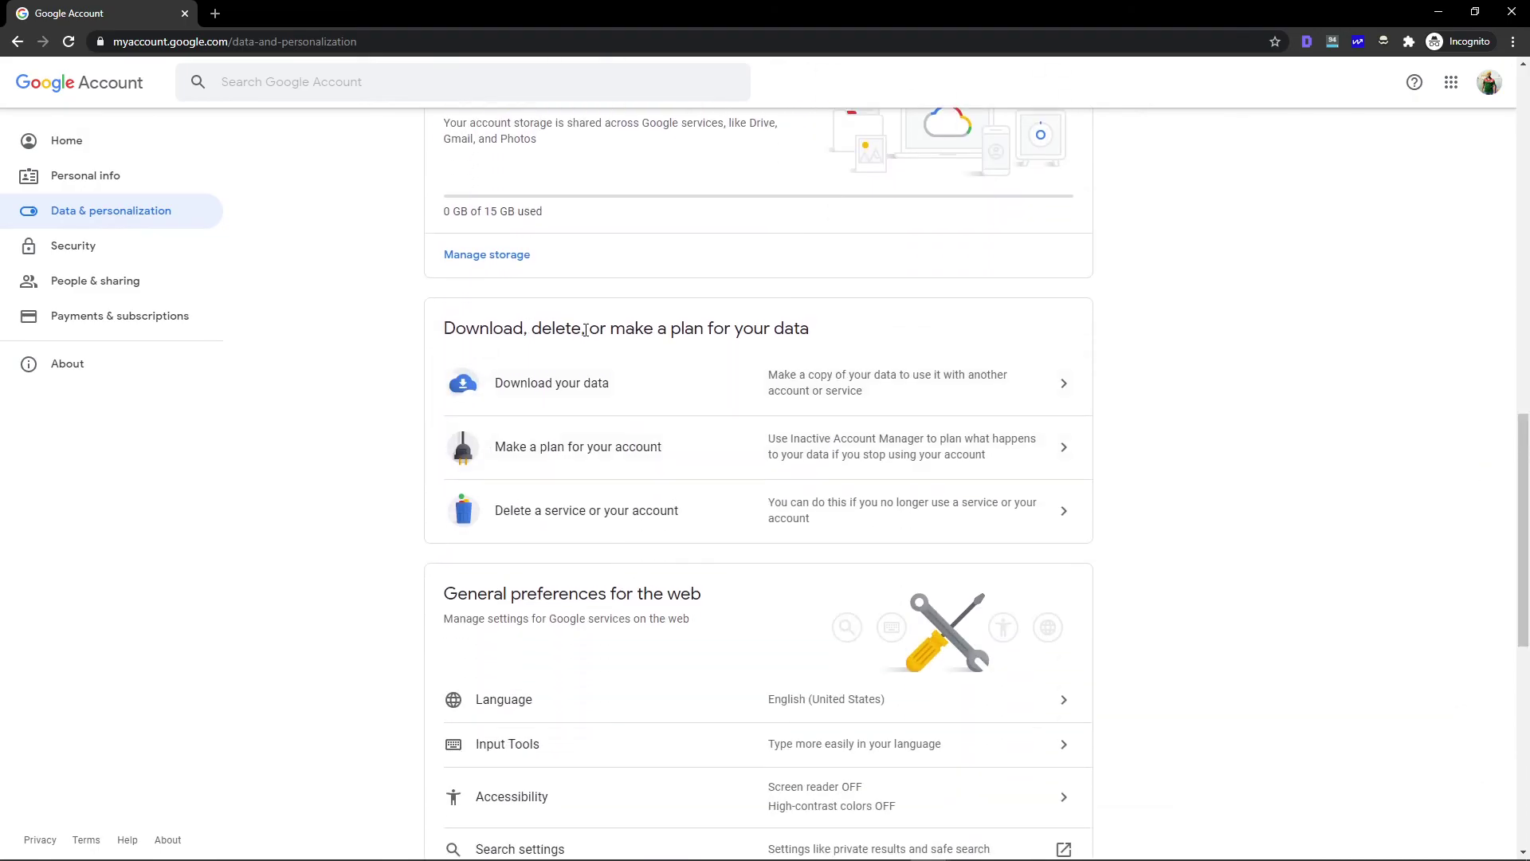
drag(817, 334, 438, 329)
click(598, 386)
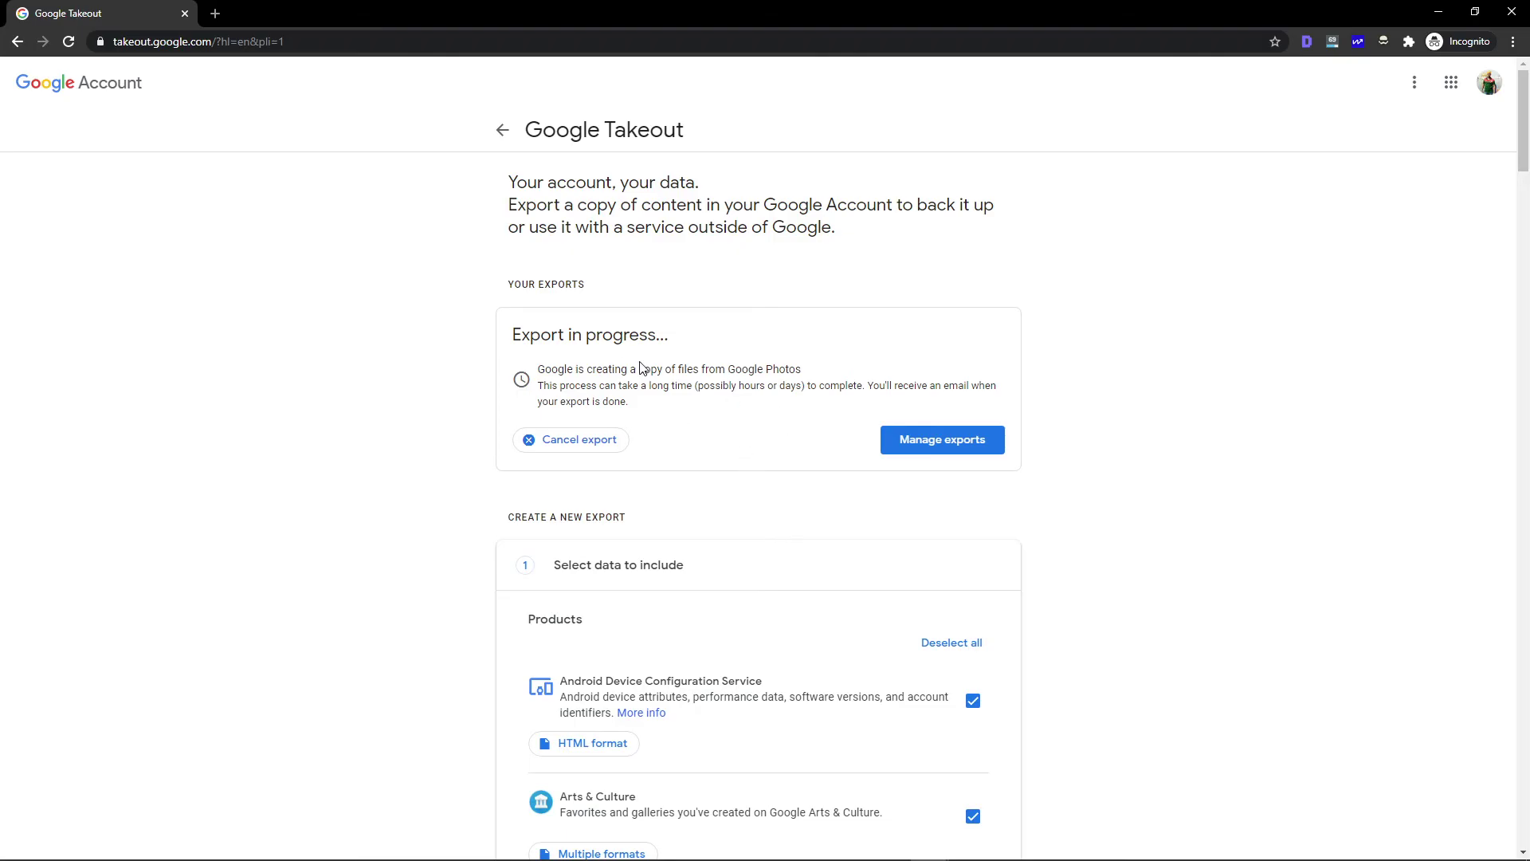
Check the 'Export in progress' heading, then scroll down to Create a new export
drag(513, 335, 660, 335)
click(540, 373)
drag(515, 335, 657, 338)
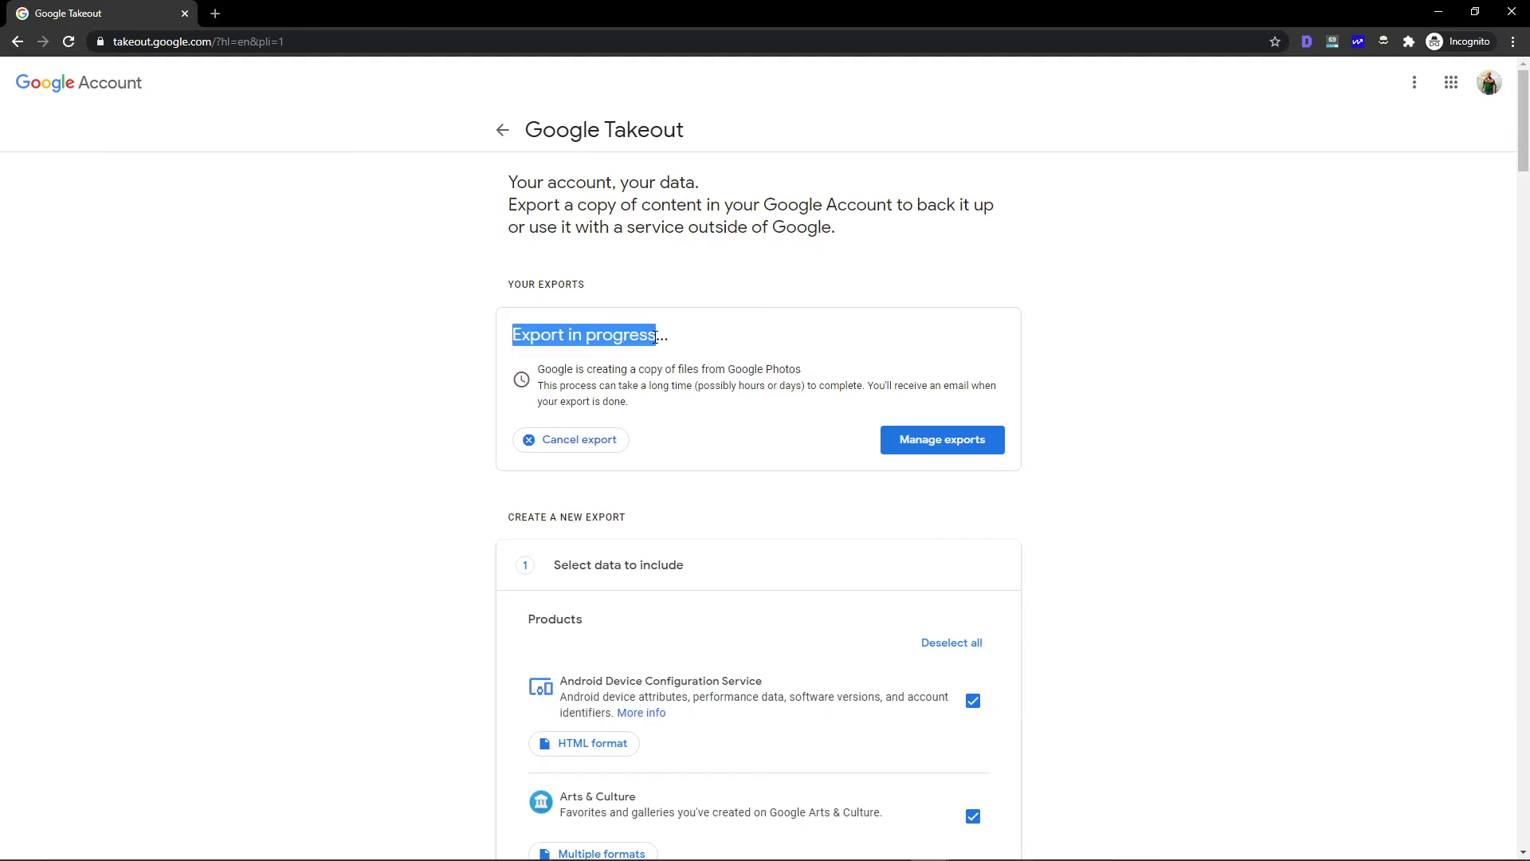
scroll(1528, 200, down, 3)
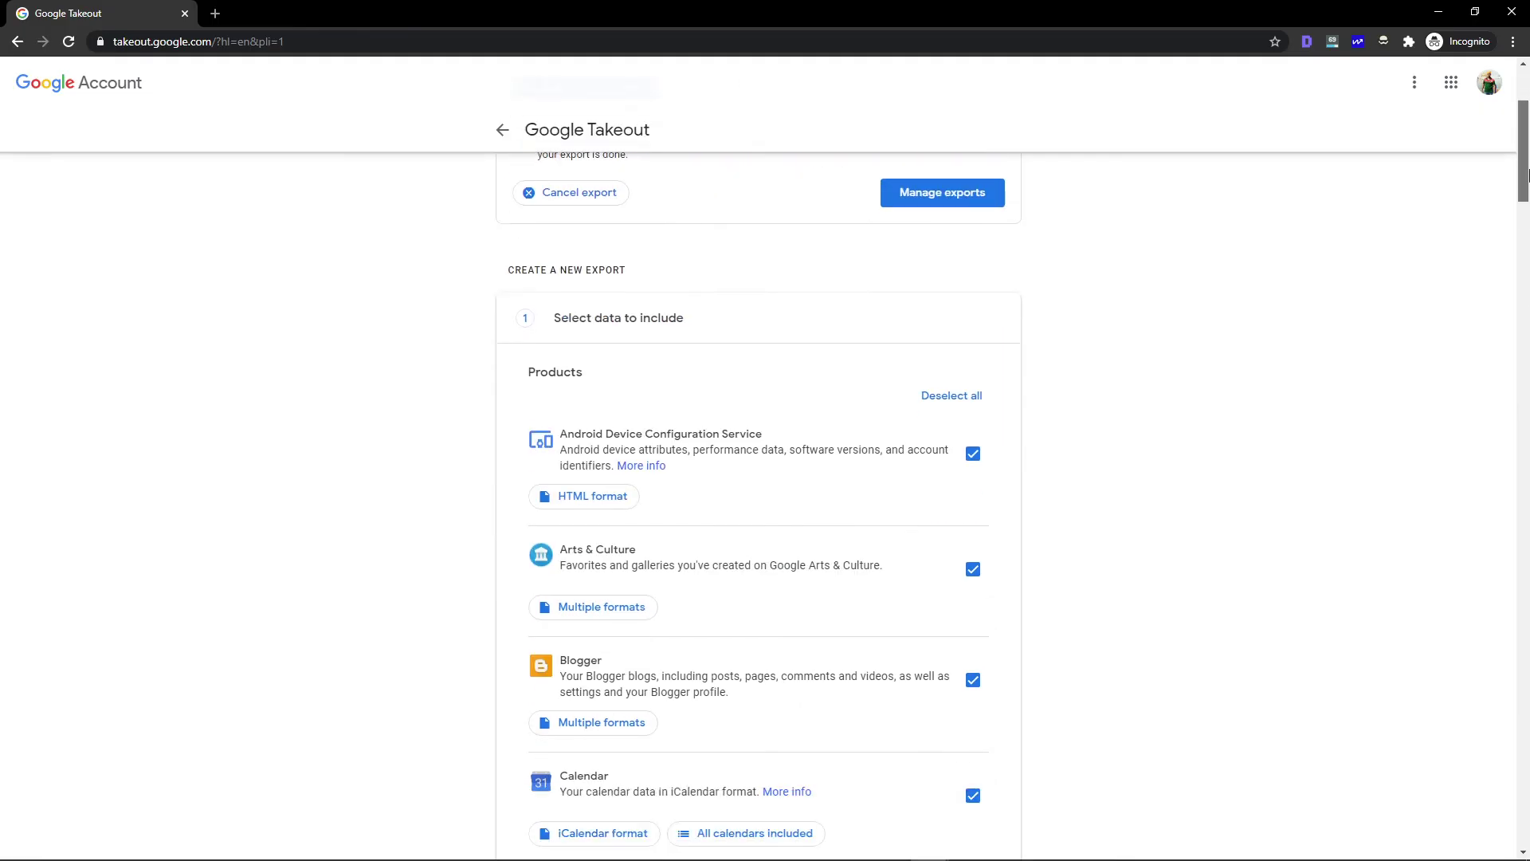
drag(1528, 176, 1528, 142)
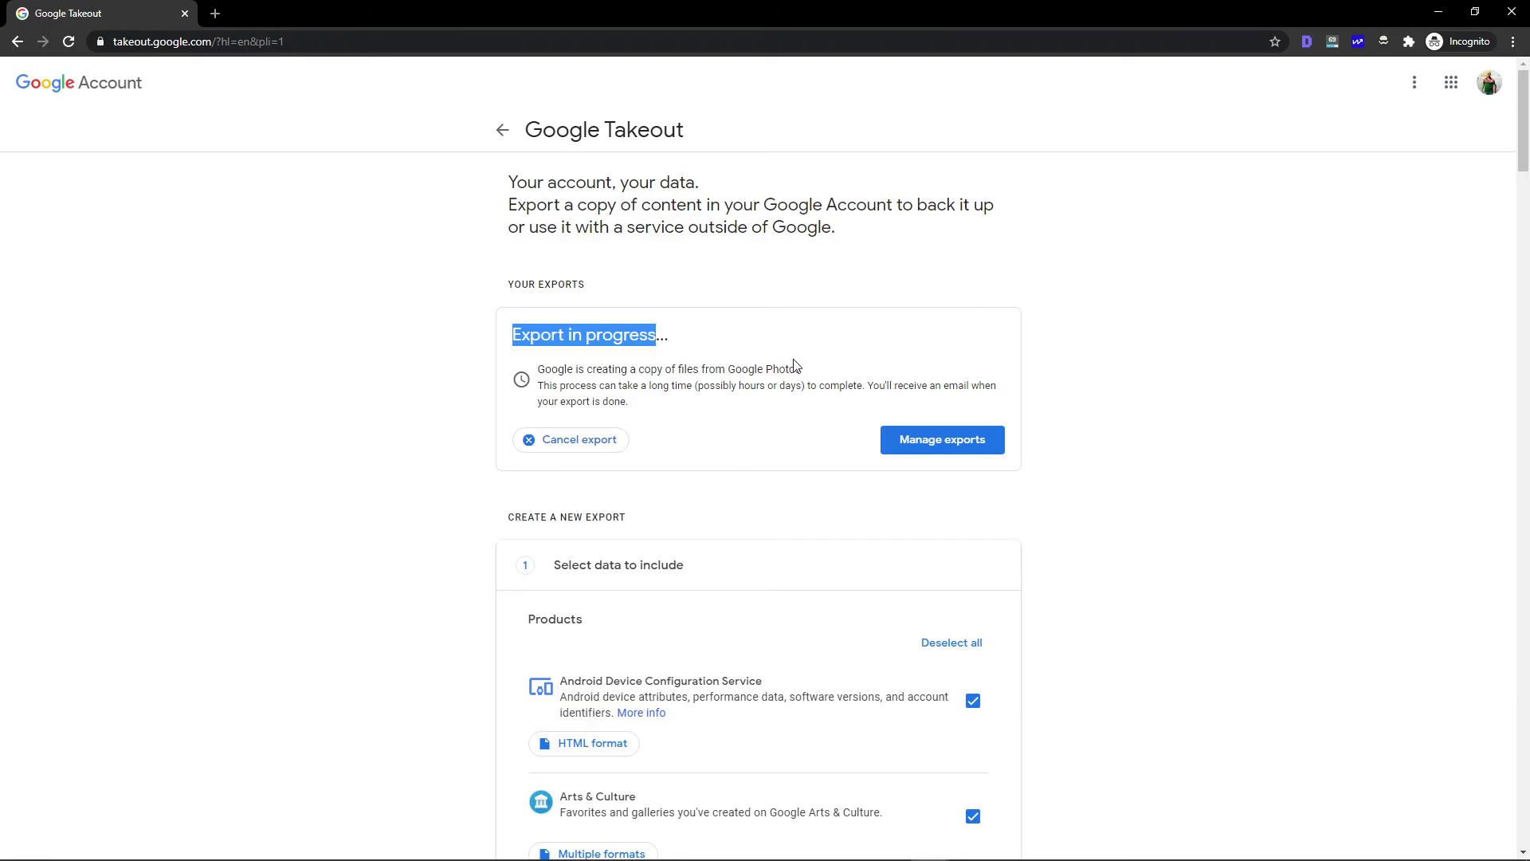
drag(1522, 137, 1522, 180)
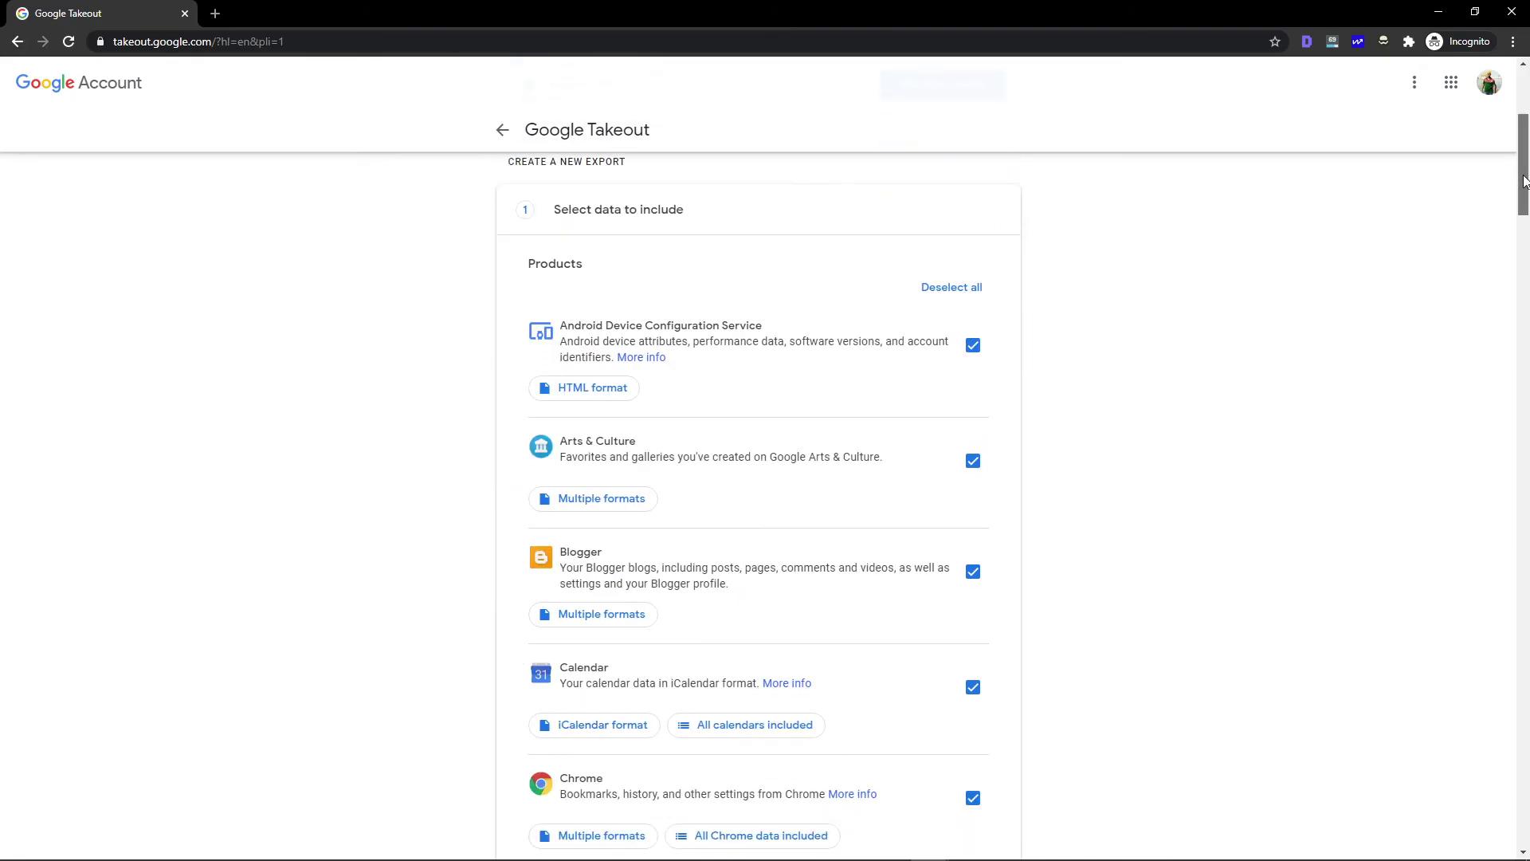
Deselect all products, select only Google Photos, and continue to the next step
click(956, 288)
drag(1522, 166, 1432, 803)
click(973, 413)
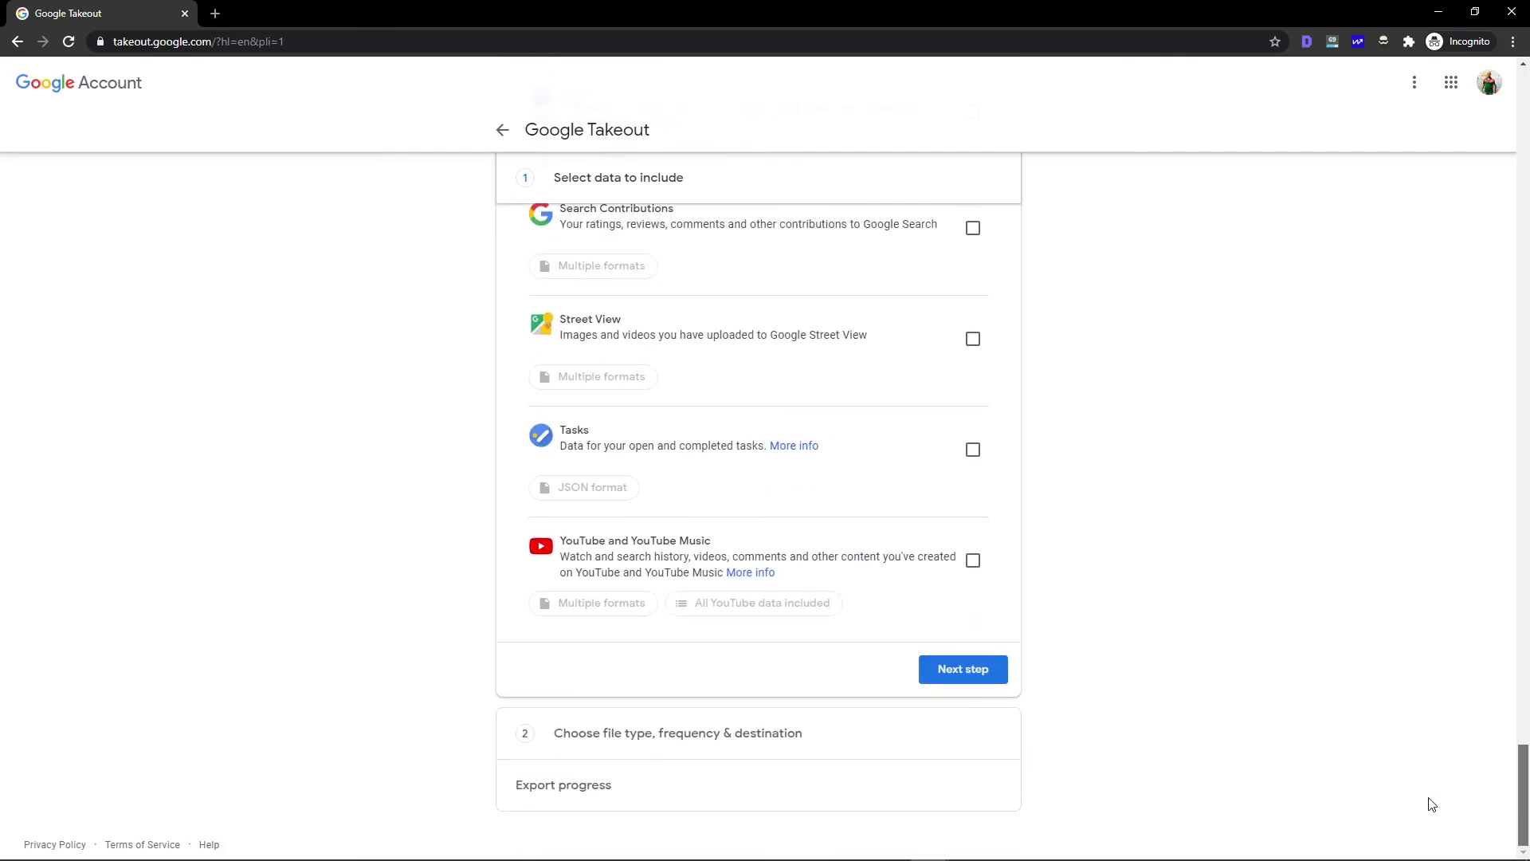
click(974, 670)
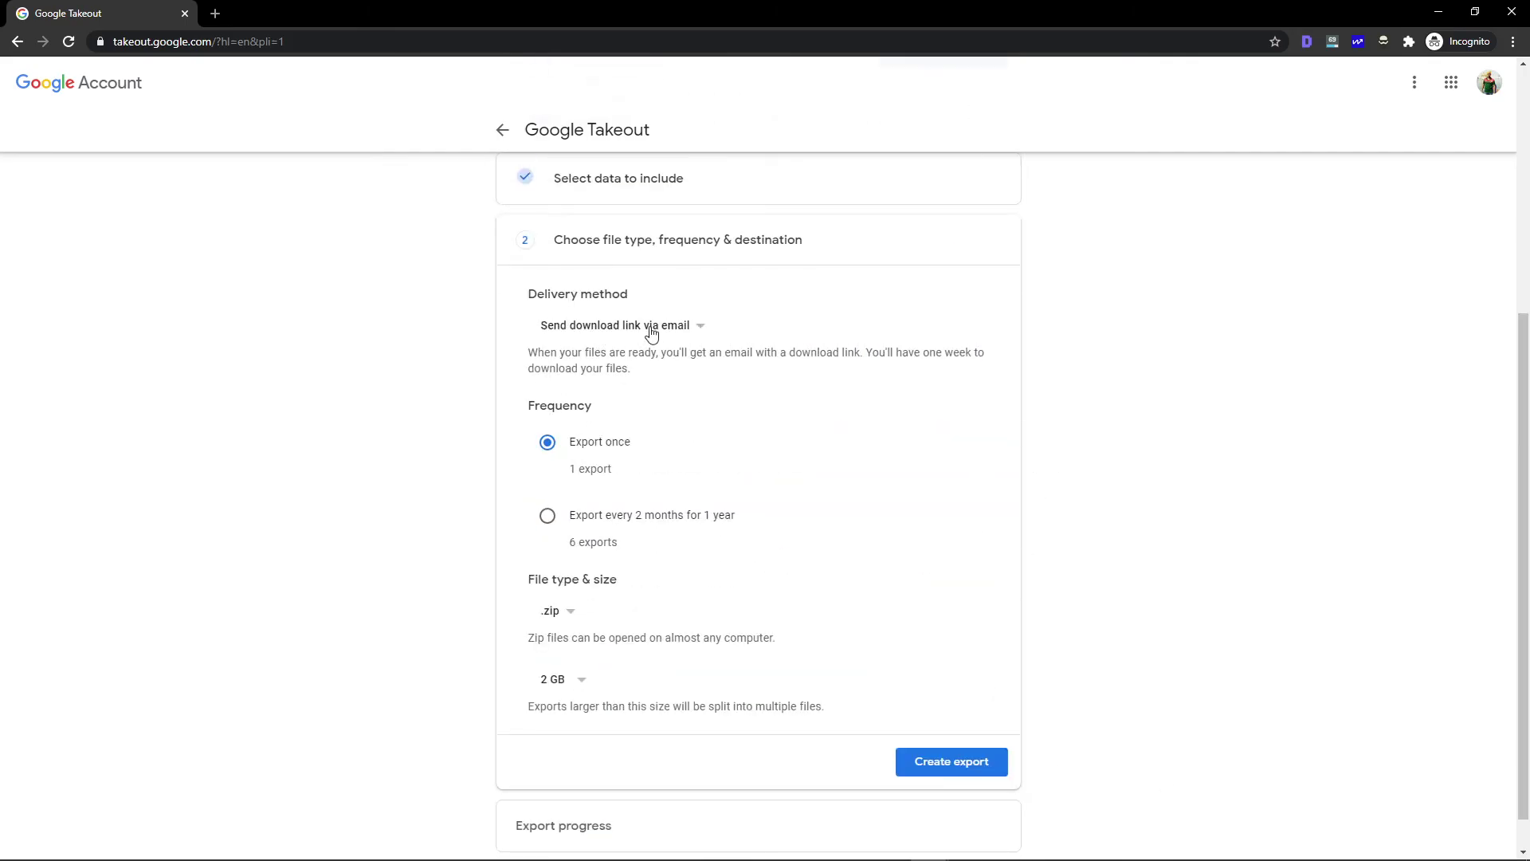
Keep the delivery method as 'Send download link via email'
click(679, 333)
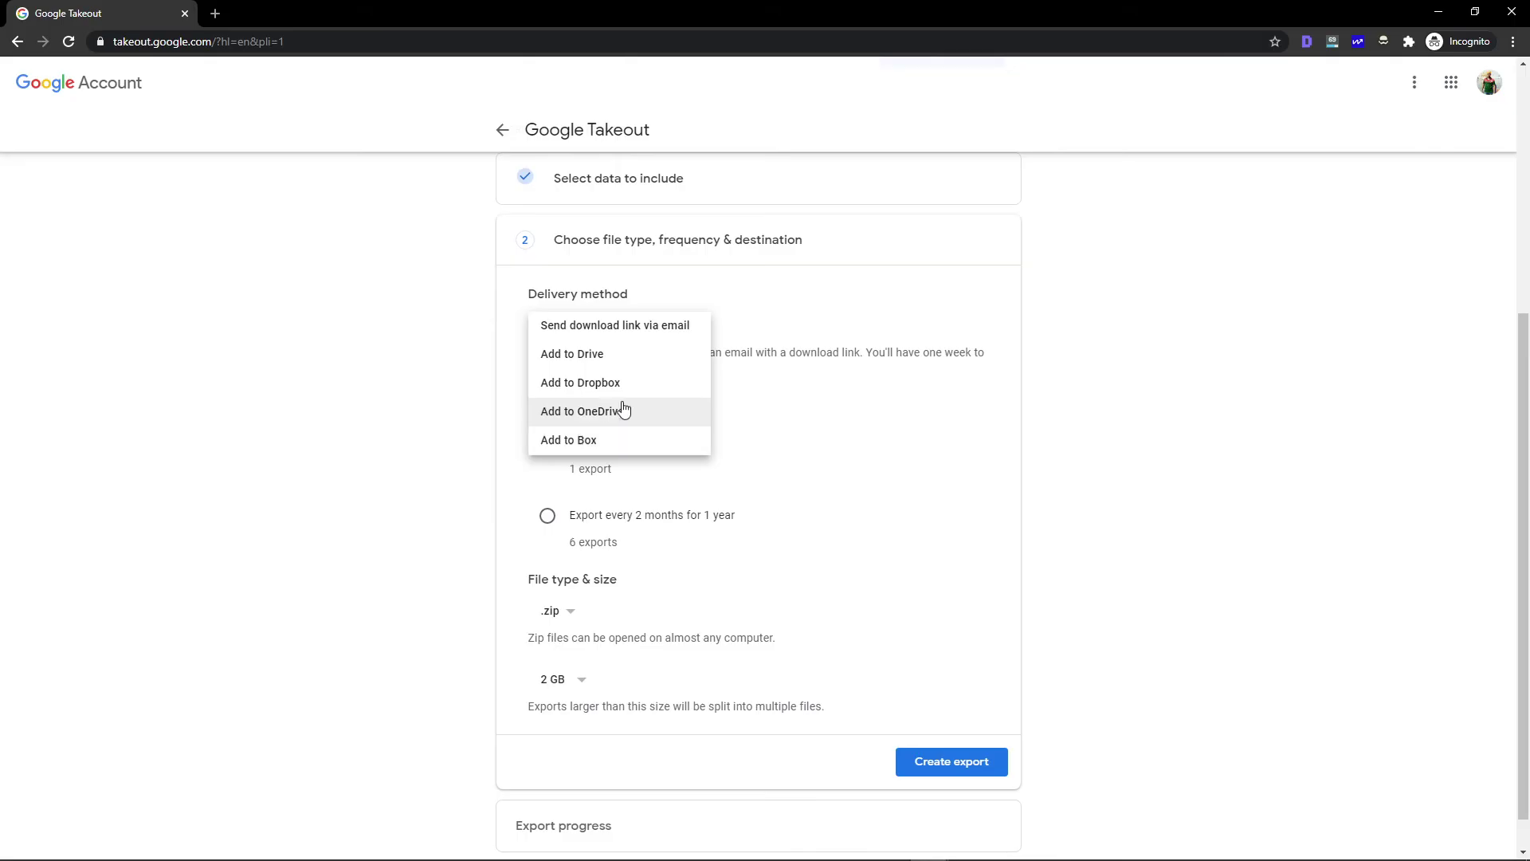
click(690, 330)
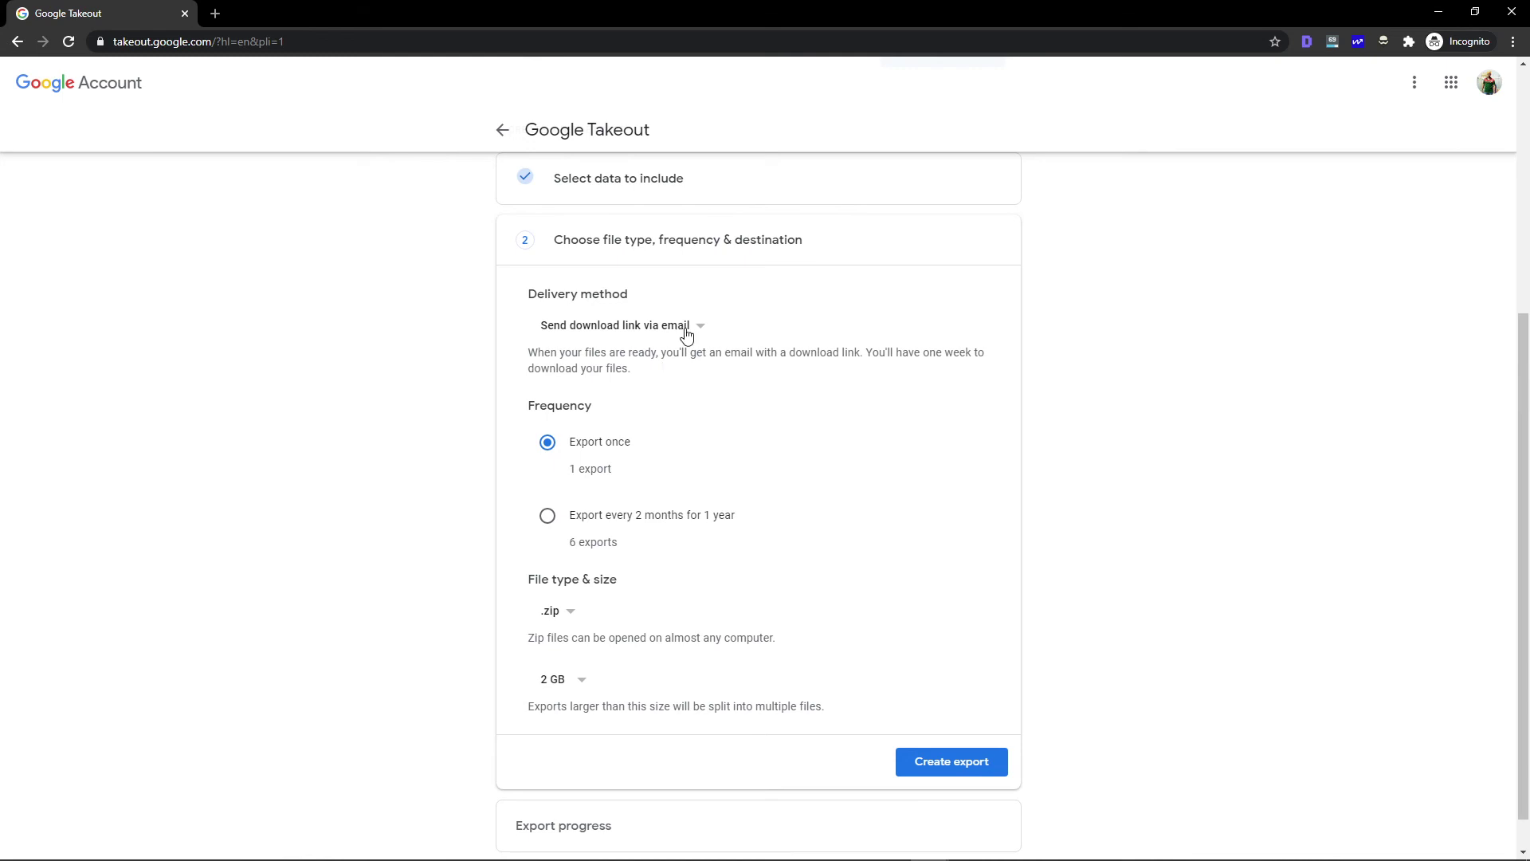
click(691, 330)
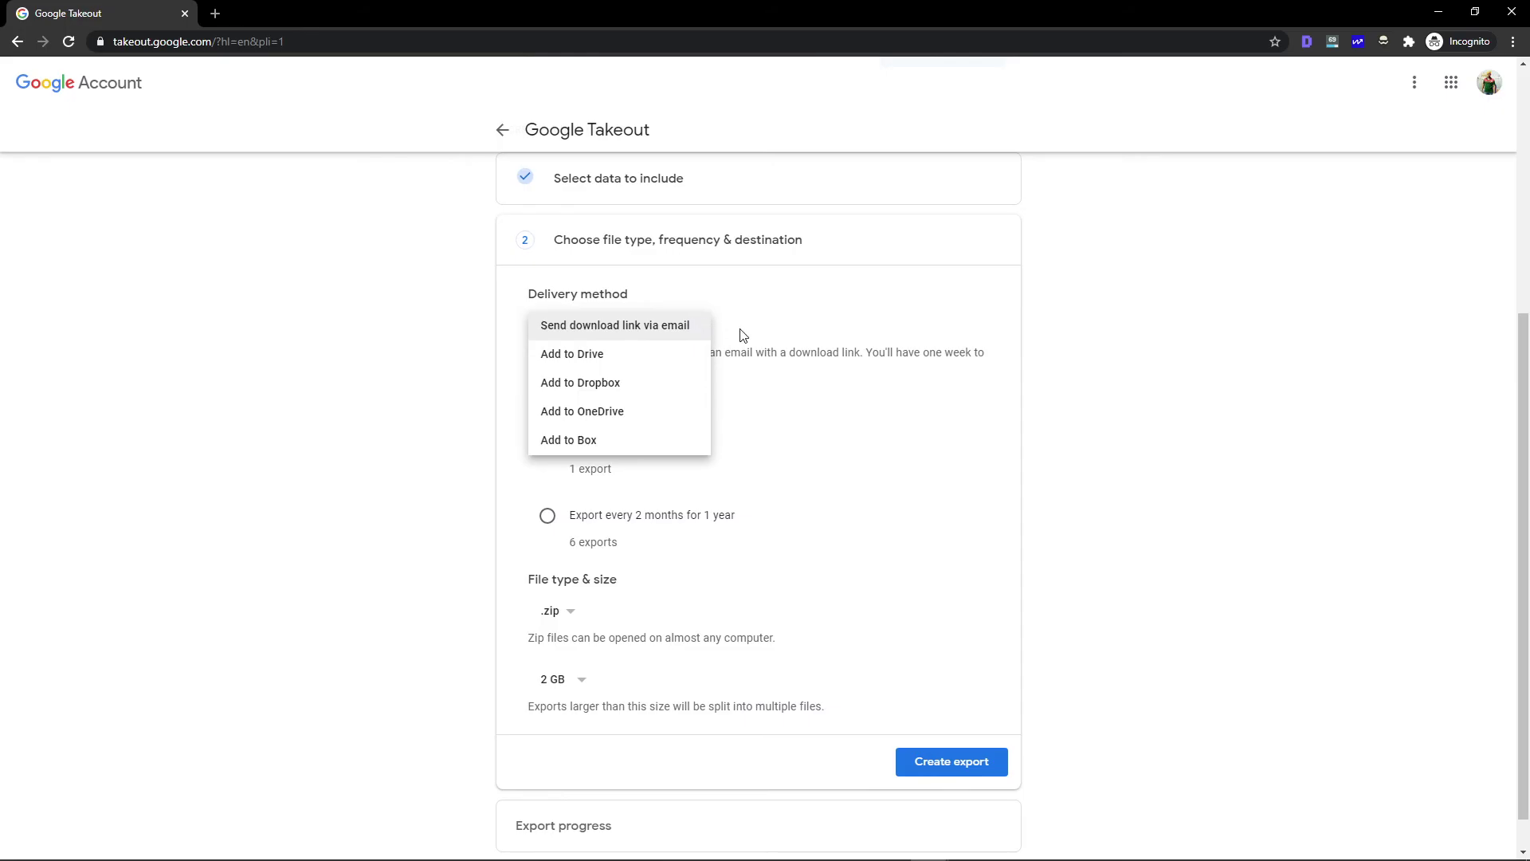
click(746, 336)
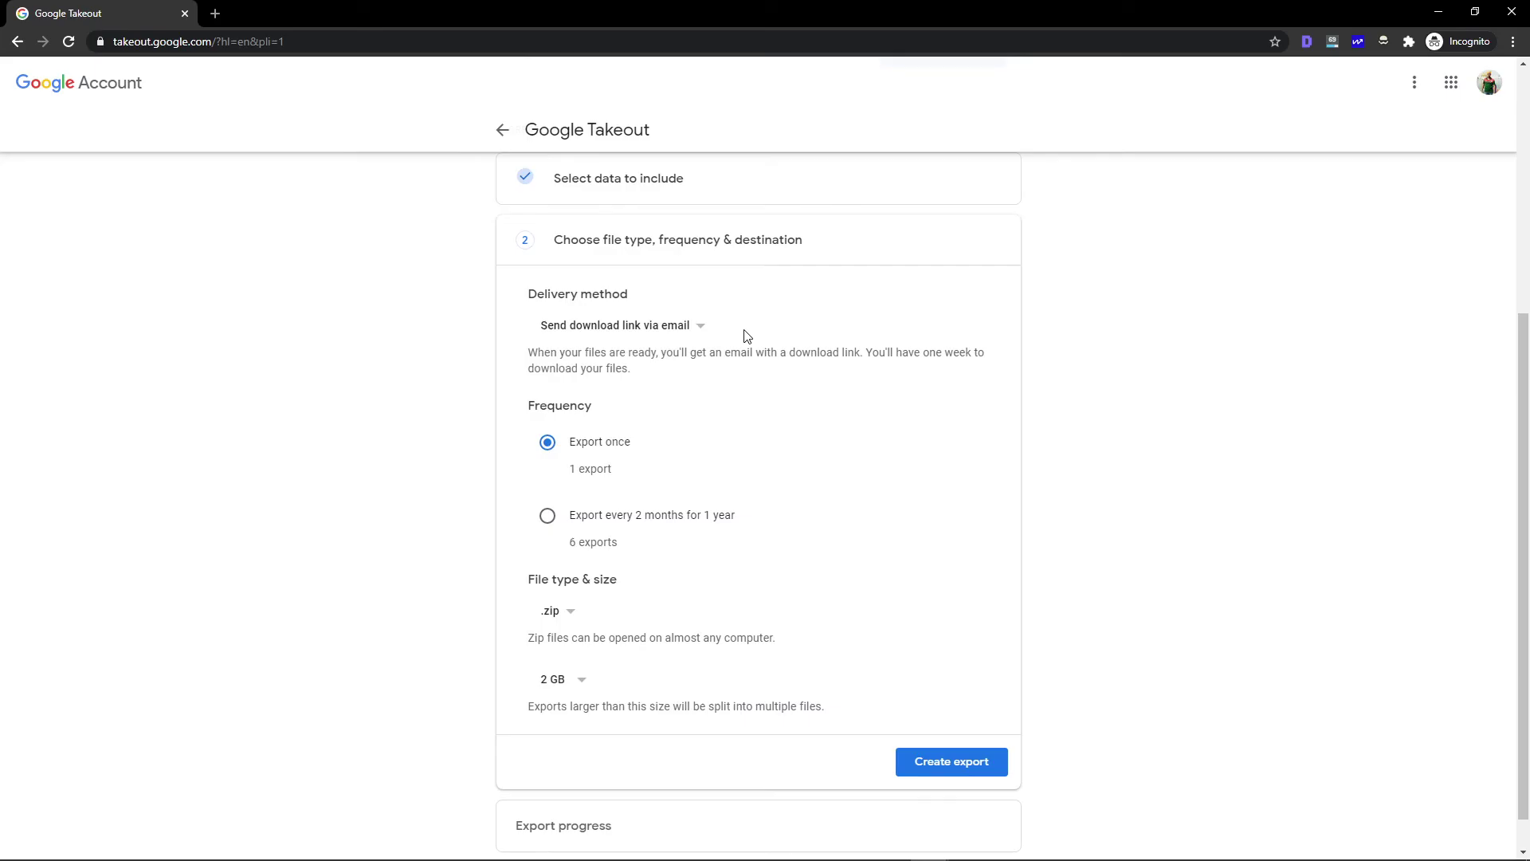
click(686, 327)
click(687, 326)
Review the File type & size options, leaving the archive split size at 2 GB
drag(529, 582, 621, 588)
click(625, 608)
click(581, 682)
click(631, 687)
click(581, 682)
click(652, 682)
click(581, 685)
click(581, 684)
Try a 1 GB split size, return it to 2 GB, and create the export
click(583, 687)
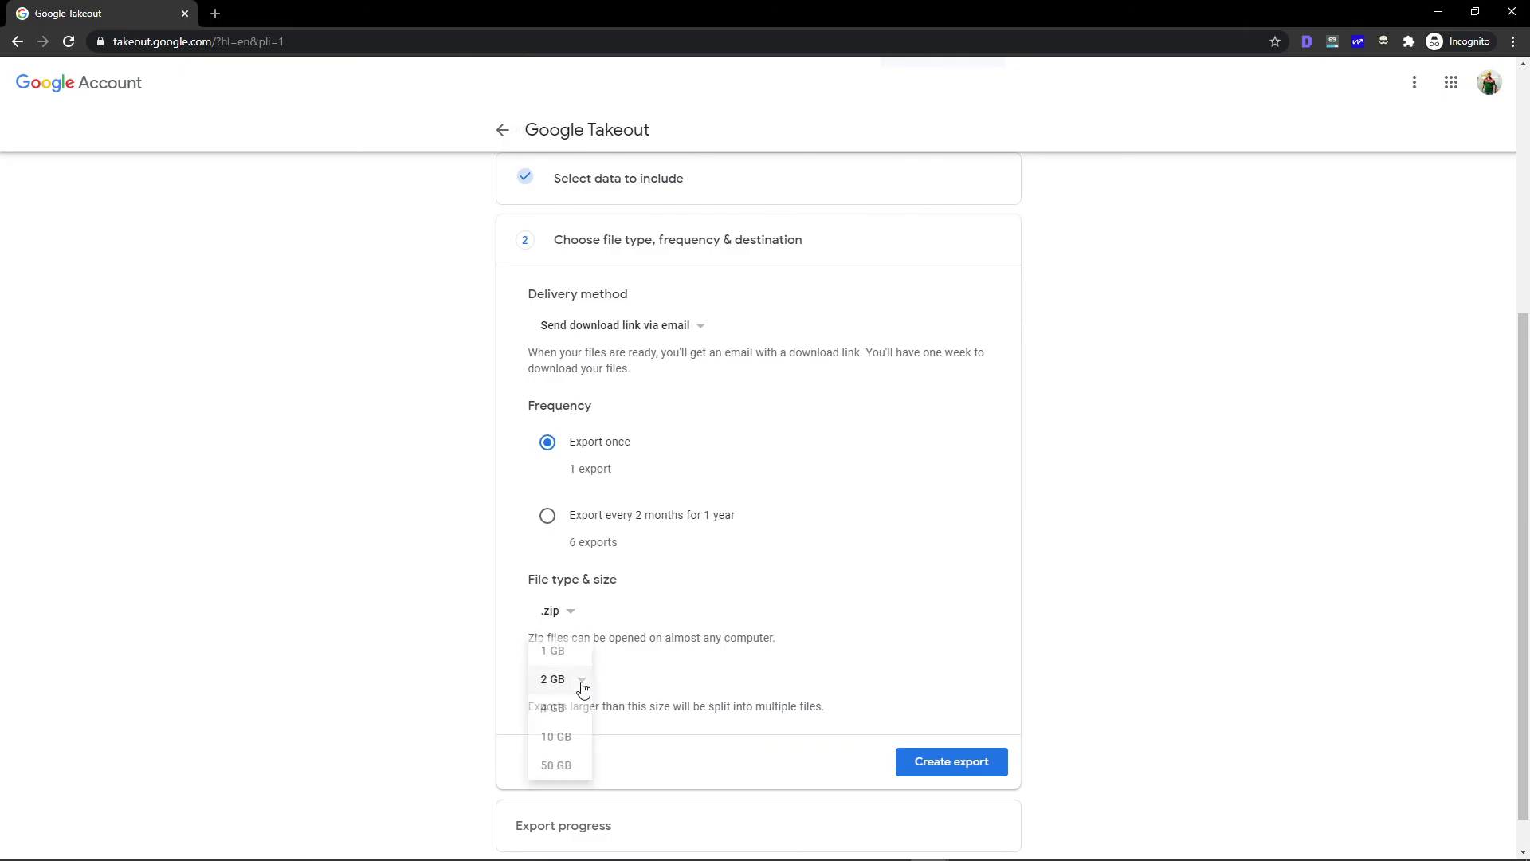
click(562, 651)
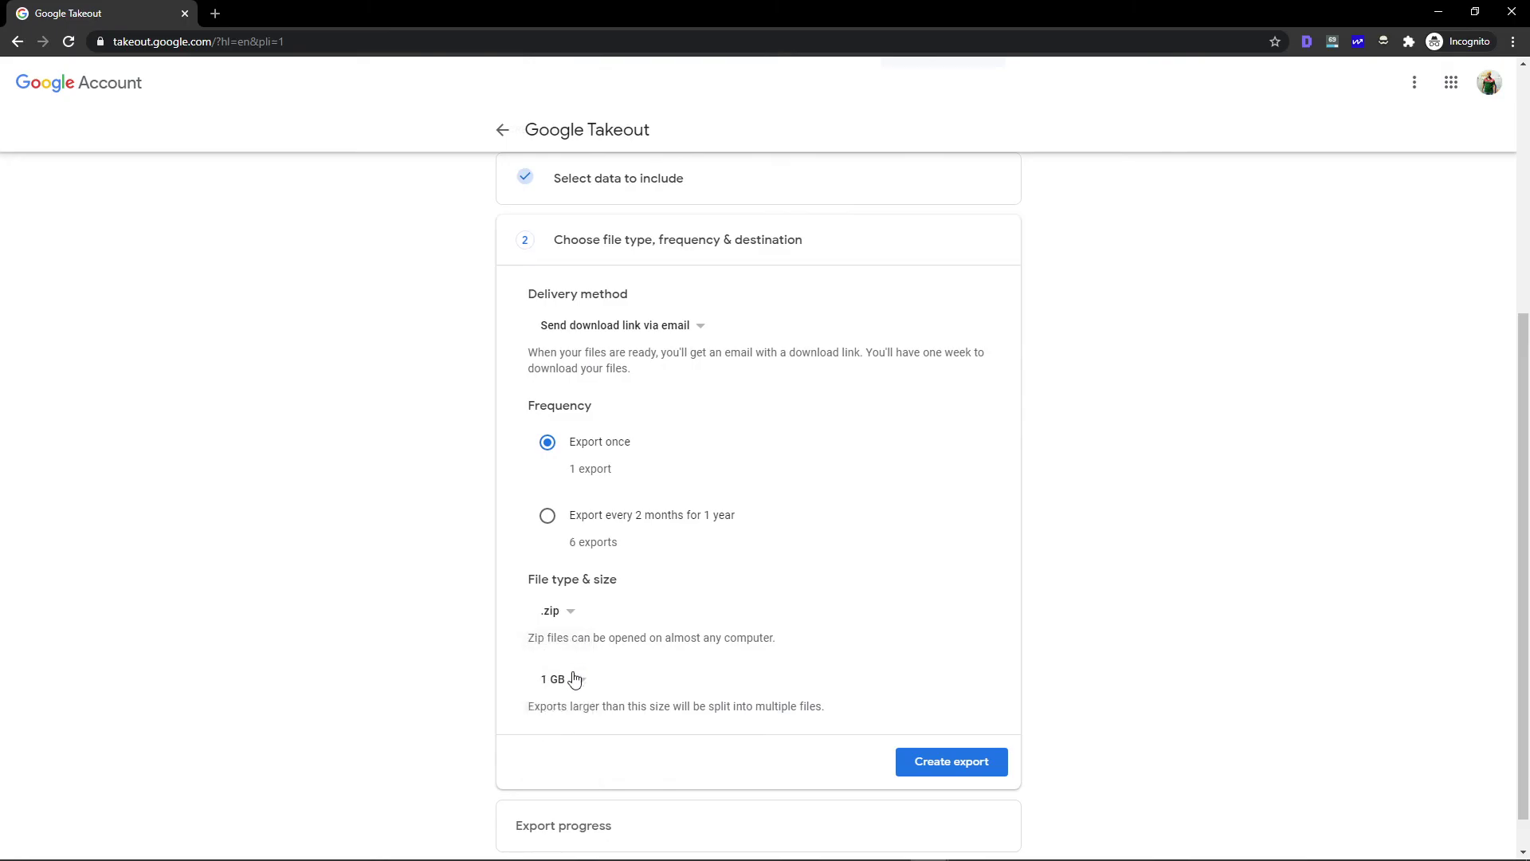
click(585, 684)
click(571, 725)
click(574, 688)
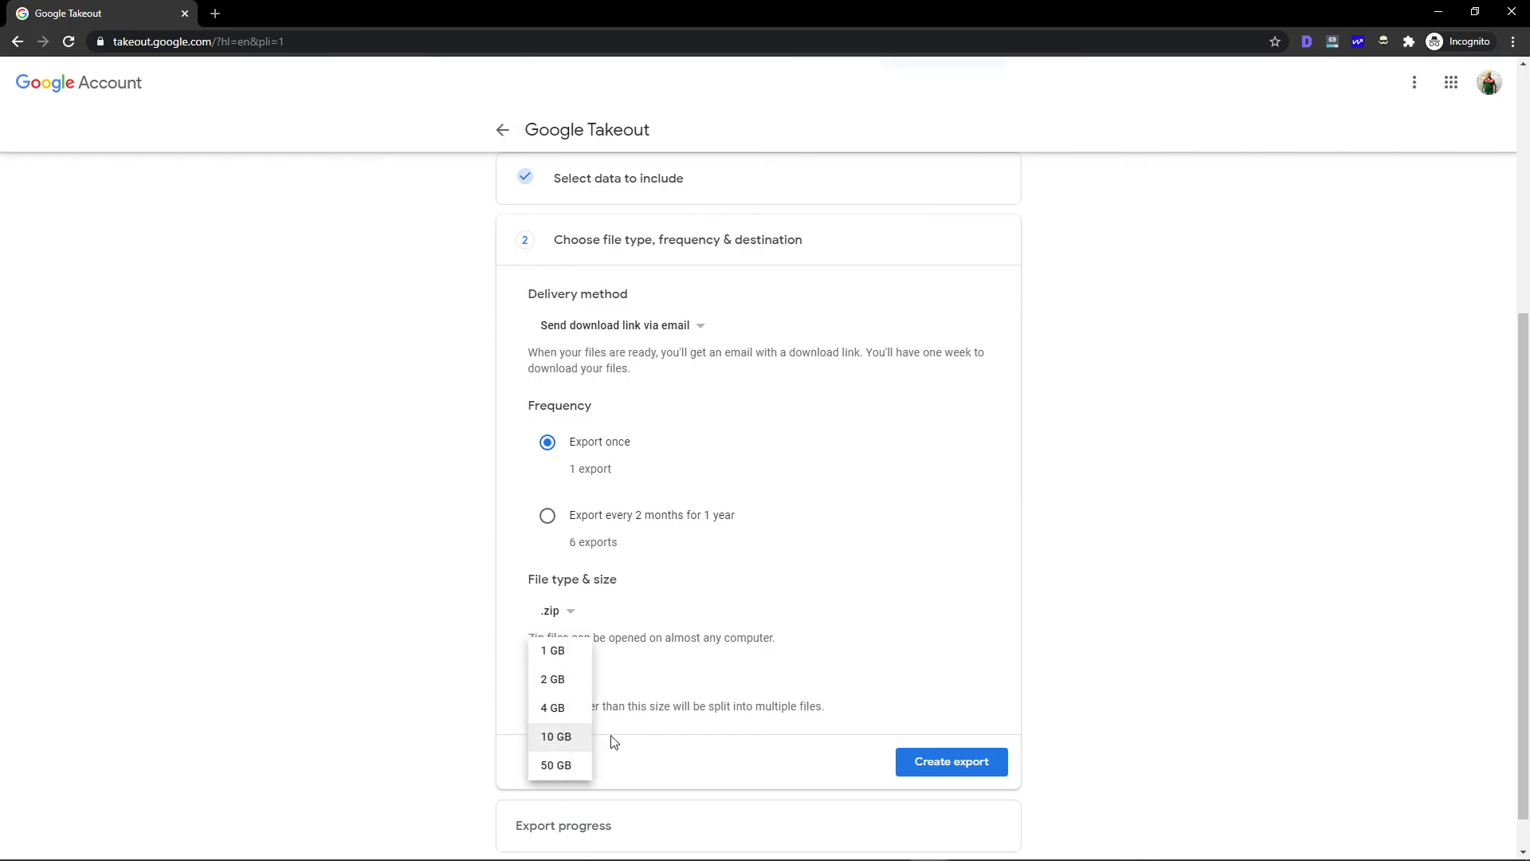
click(695, 727)
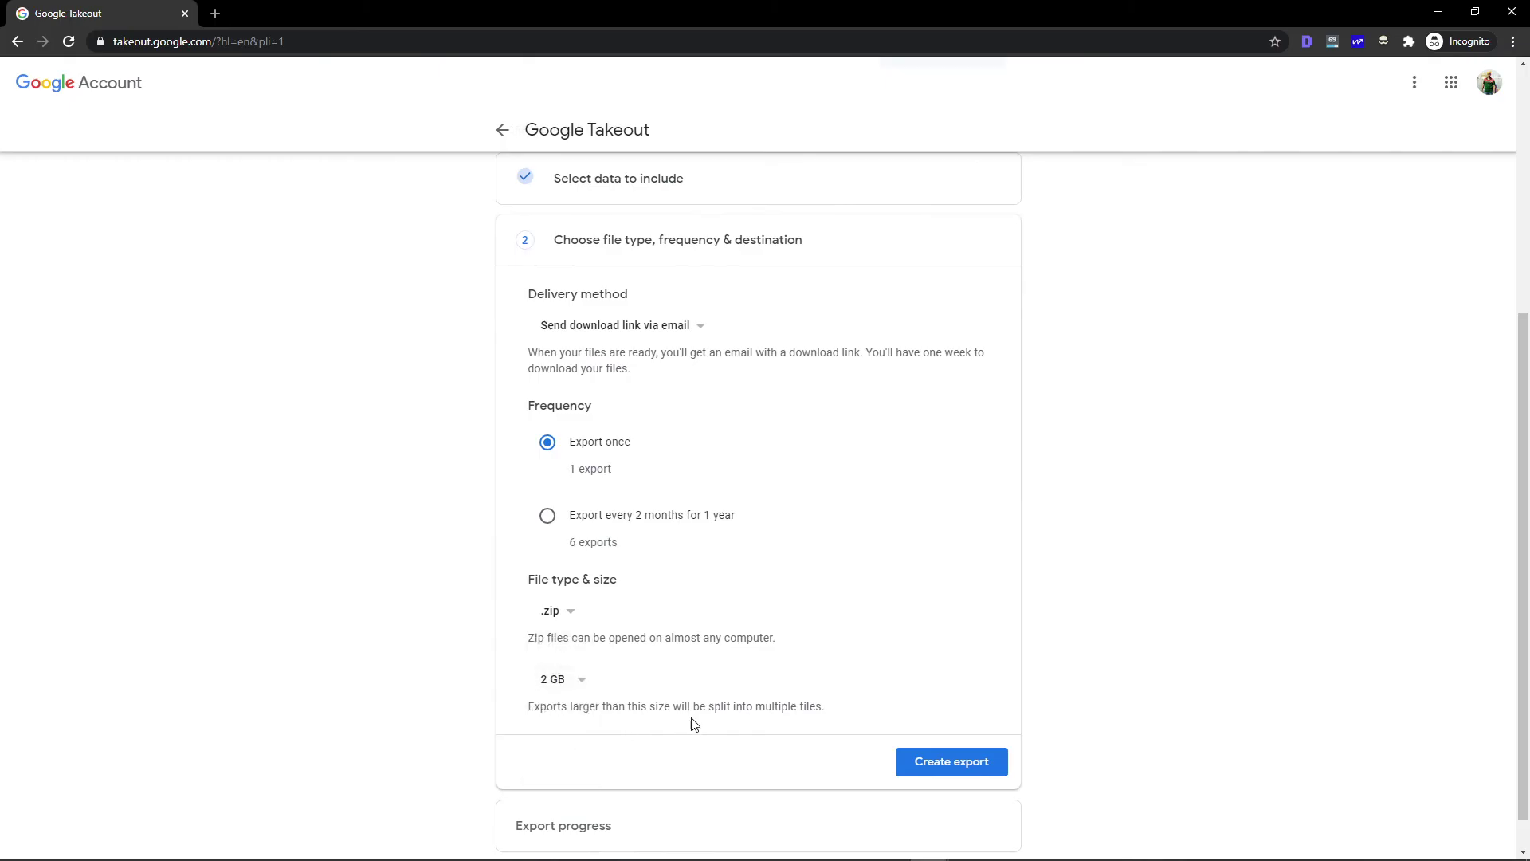
click(941, 769)
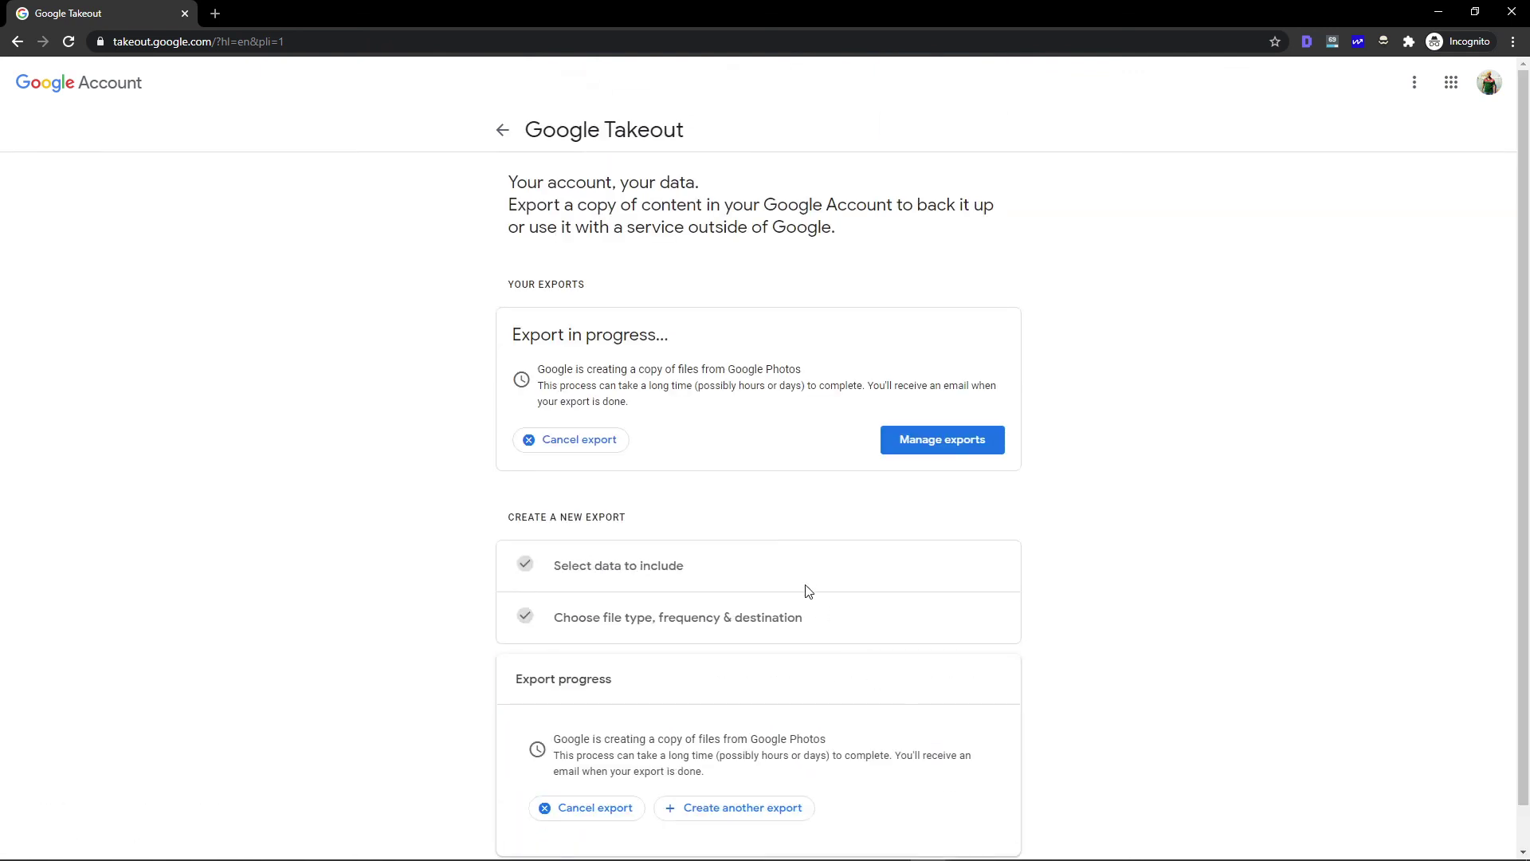
scroll(1522, 442, down, 1)
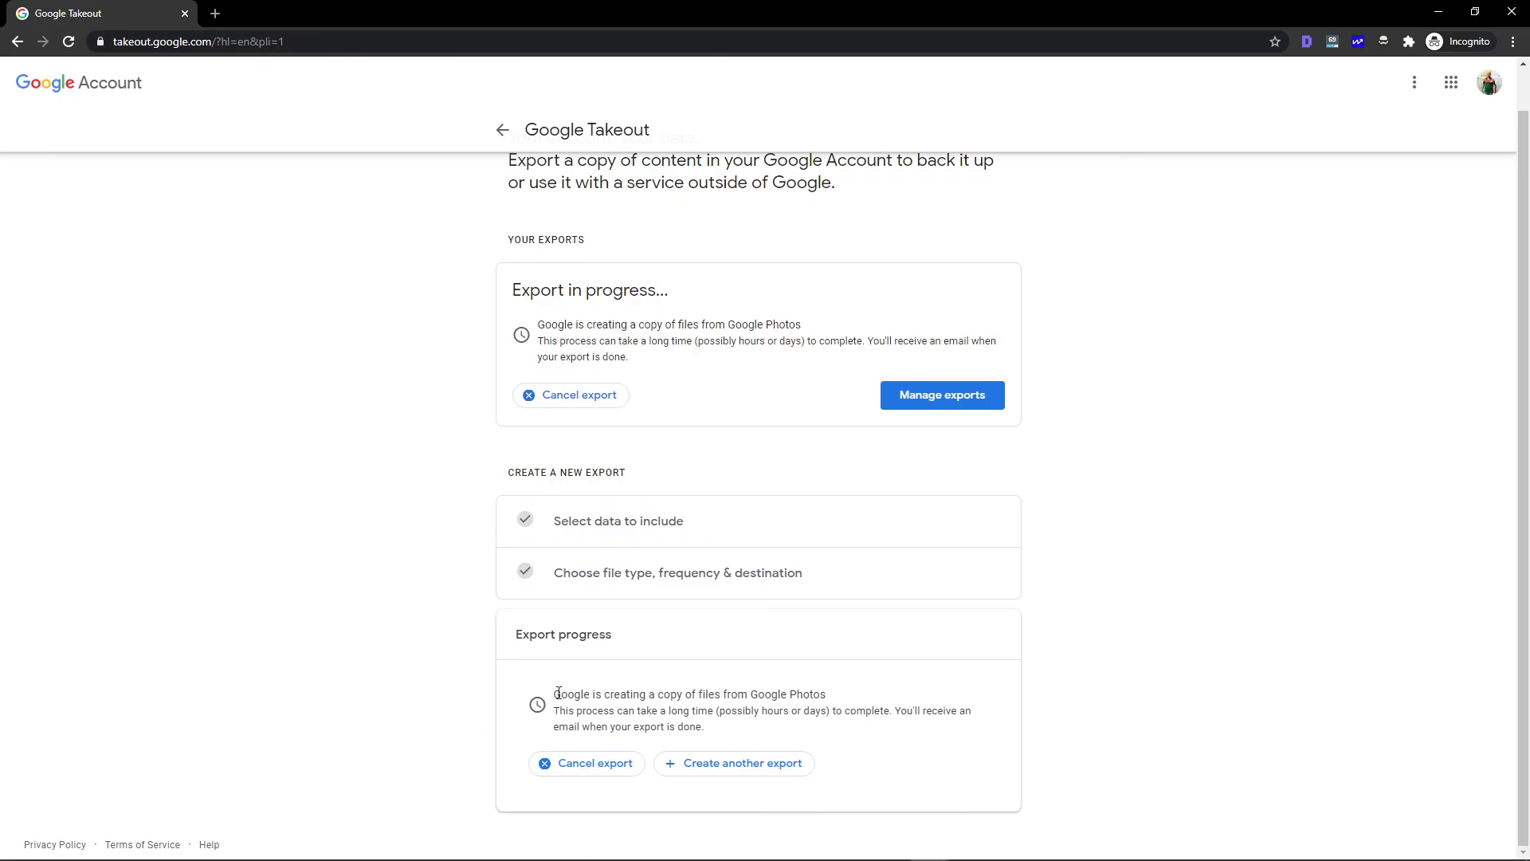
drag(558, 693, 793, 712)
click(829, 711)
drag(557, 695, 715, 714)
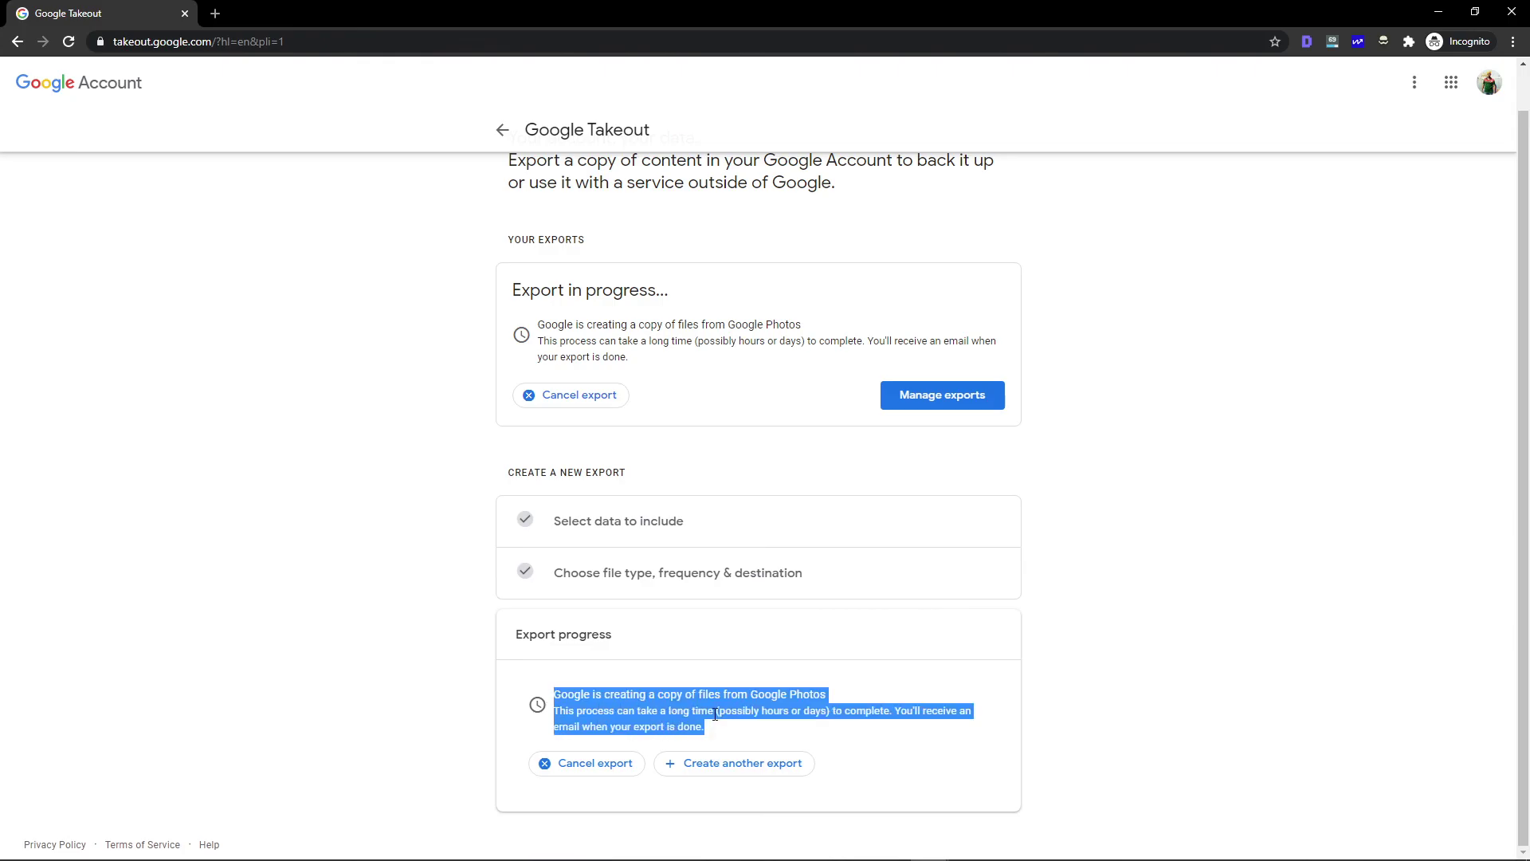